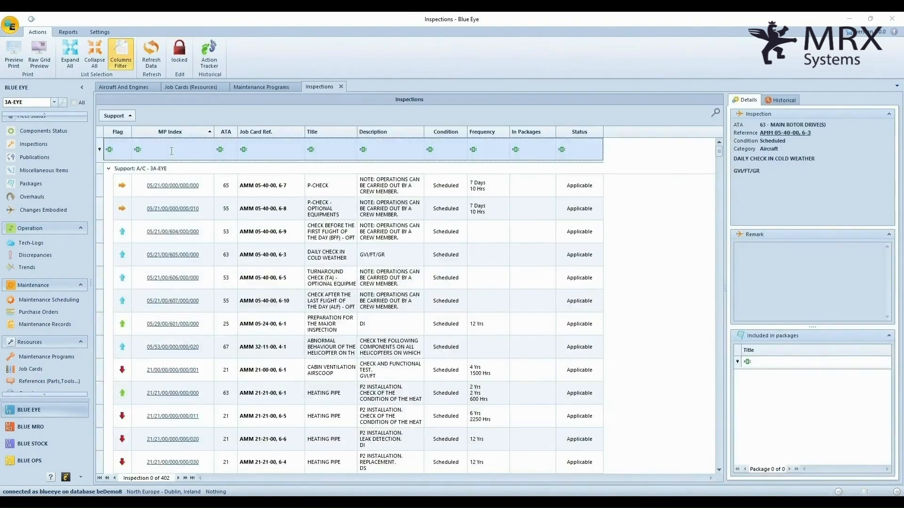
# - Filter the inspections list by MP index 28/20/00/000/000/035 and select the matching fuel filter inspection
pyautogui.click(172, 150)
pyautogui.write('28/20/00/000/000/035')
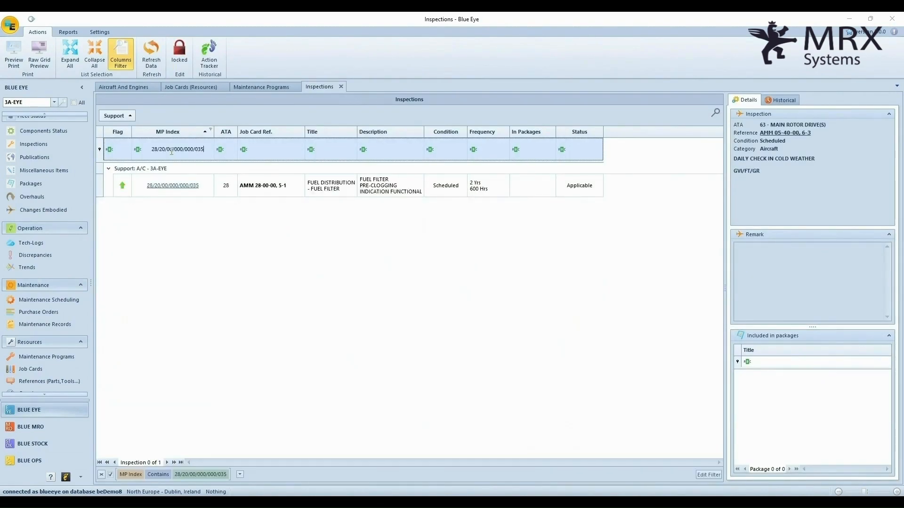
pyautogui.click(240, 193)
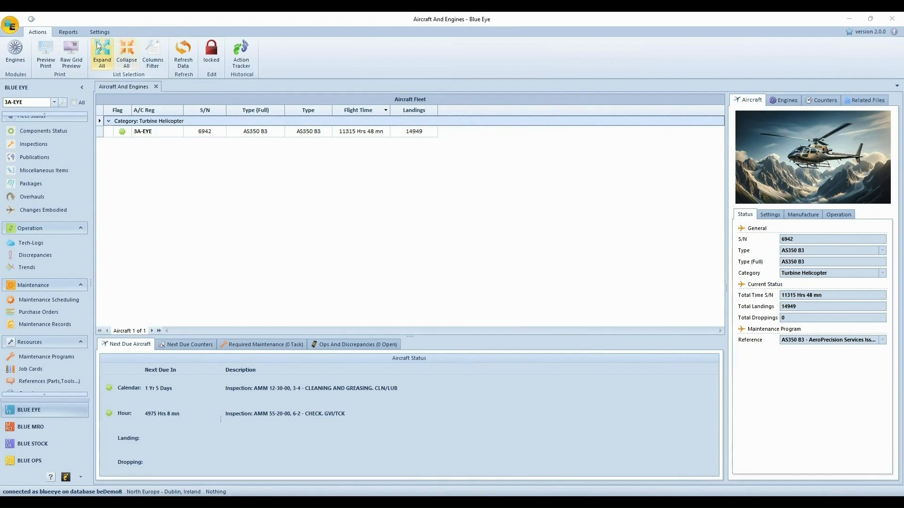
# - Start the Airbus MSM/ALS Loader for aircraft type AS350 B3 with the source file MSM_350_B3_Rev015_EN.xlsx
pyautogui.click(99, 32)
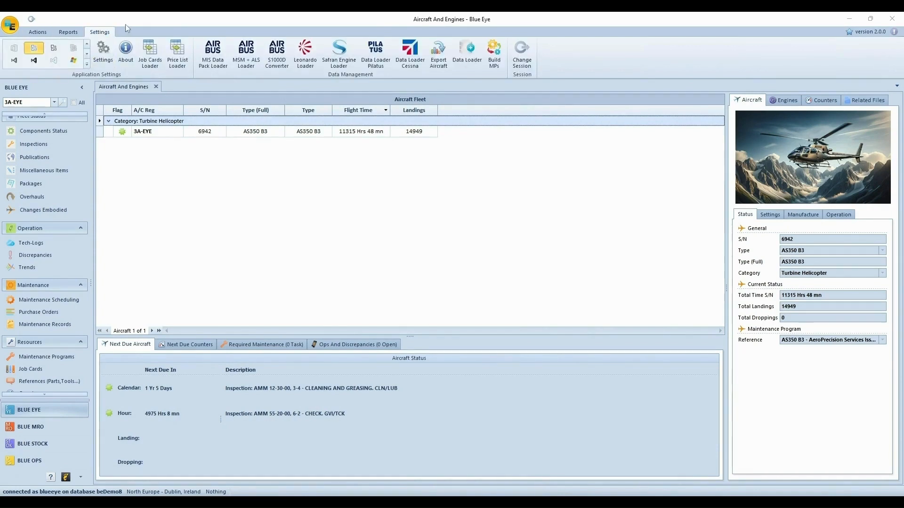
pyautogui.click(254, 60)
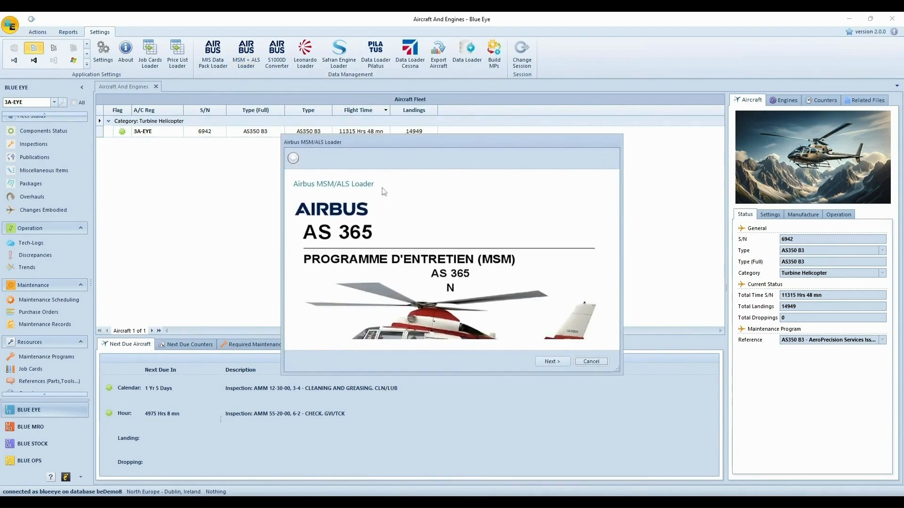
pyautogui.click(540, 362)
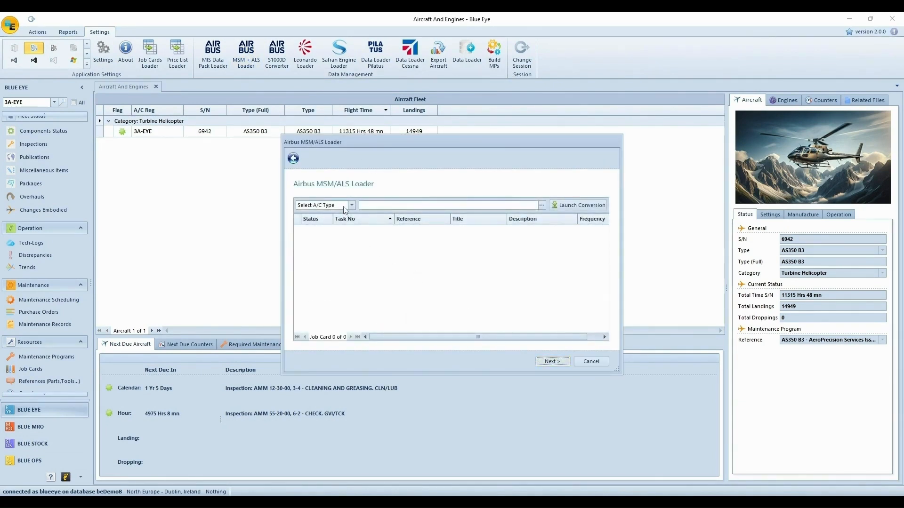
pyautogui.click(345, 207)
pyautogui.click(351, 224)
pyautogui.click(542, 205)
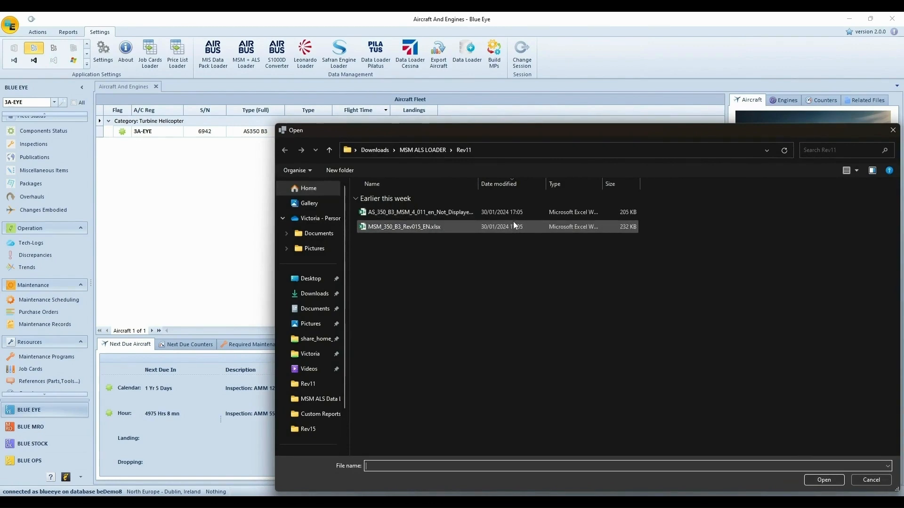
pyautogui.doubleClick(514, 226)
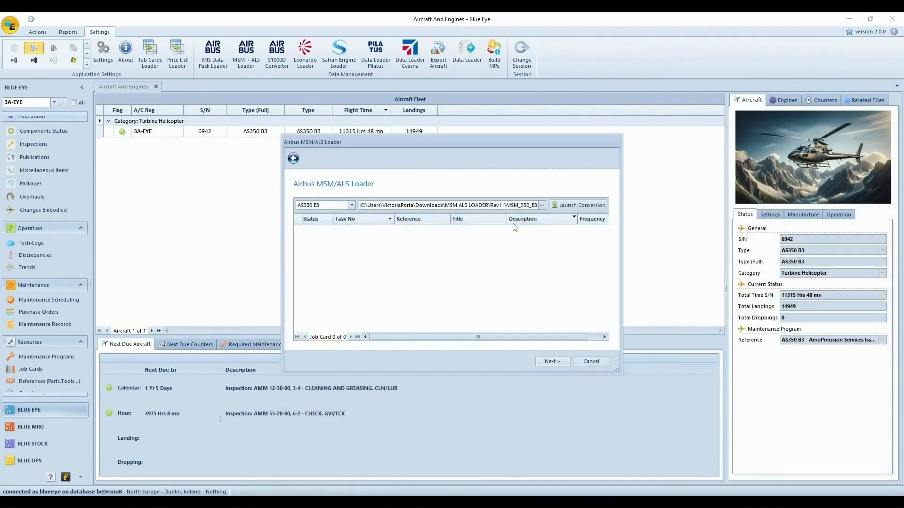
# - Convert the chosen MSM file and insert the resulting job cards for the aircraft type
pyautogui.click(577, 205)
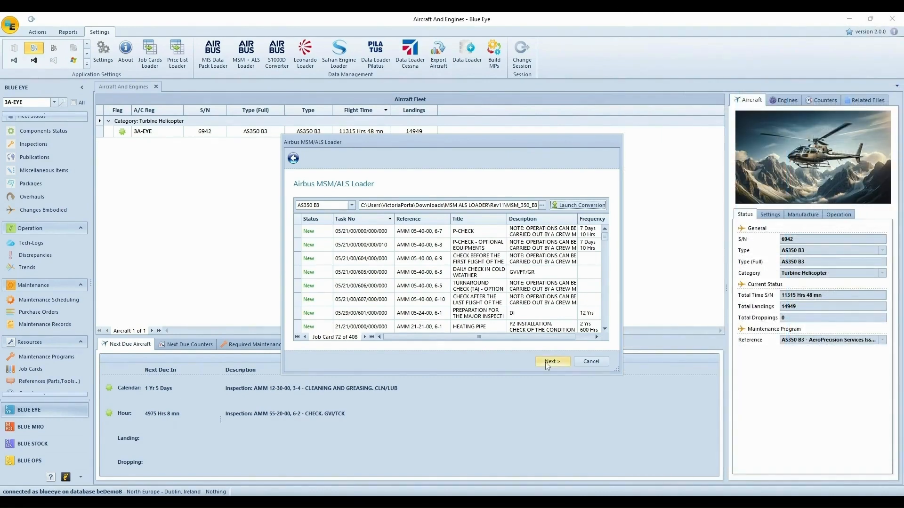
pyautogui.click(545, 362)
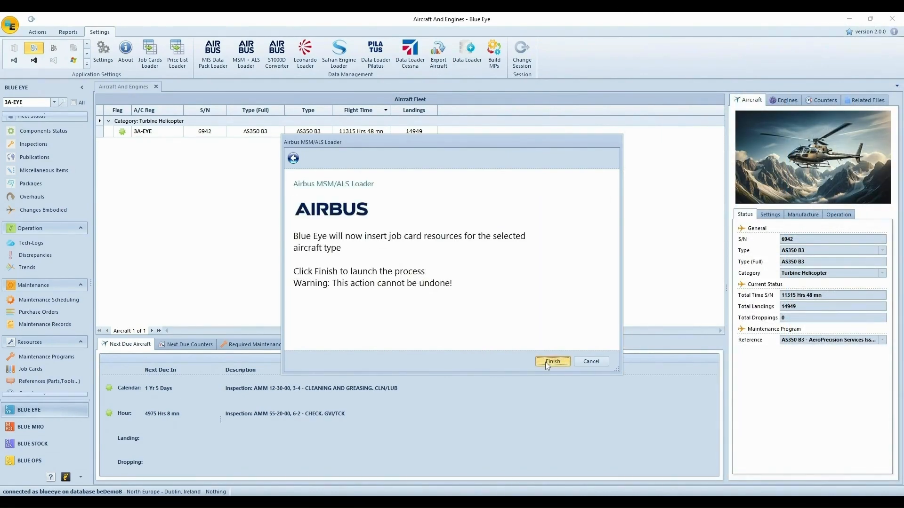
pyautogui.click(546, 363)
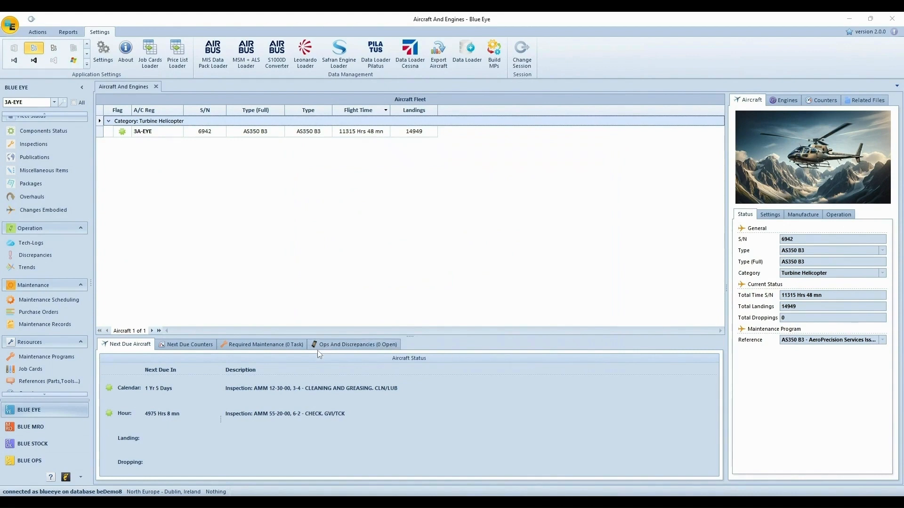
# - Open the Job Cards resources and expand the Aircraft Job Card category down to the AS350 B3 cards
pyautogui.click(37, 371)
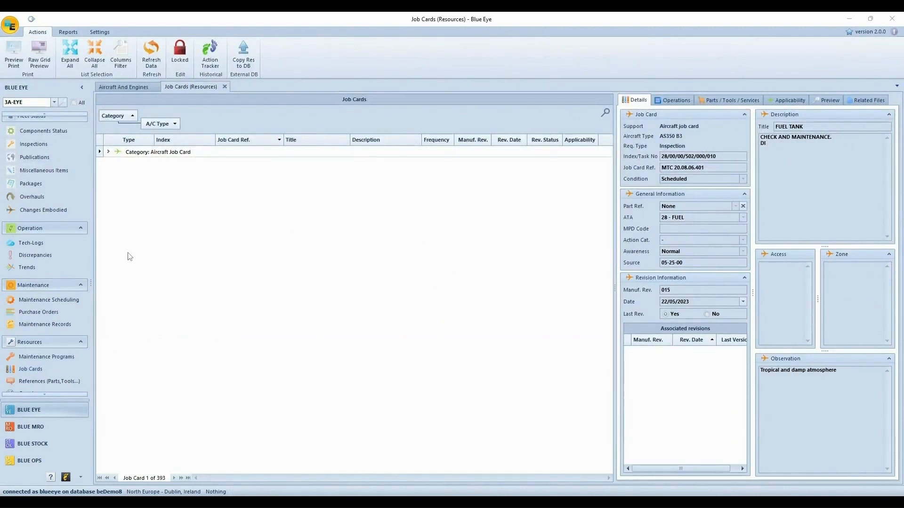
pyautogui.click(109, 152)
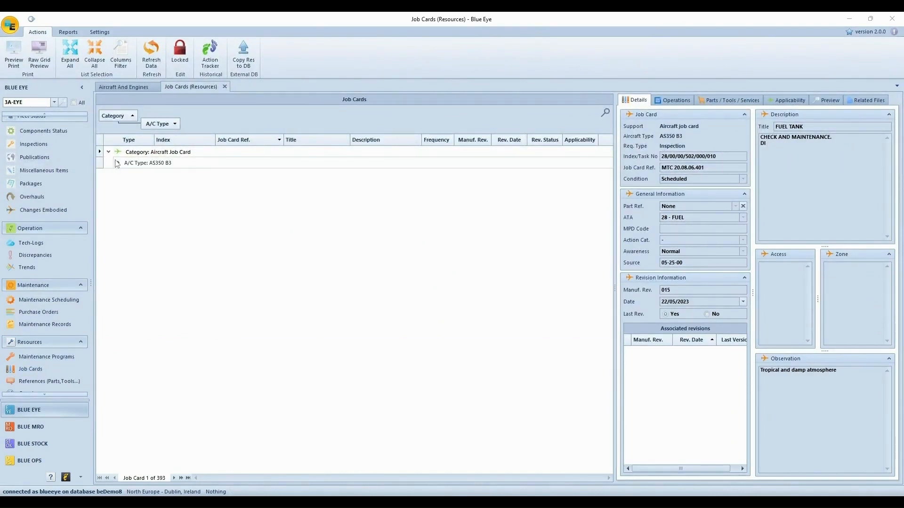
pyautogui.click(117, 163)
pyautogui.click(117, 163)
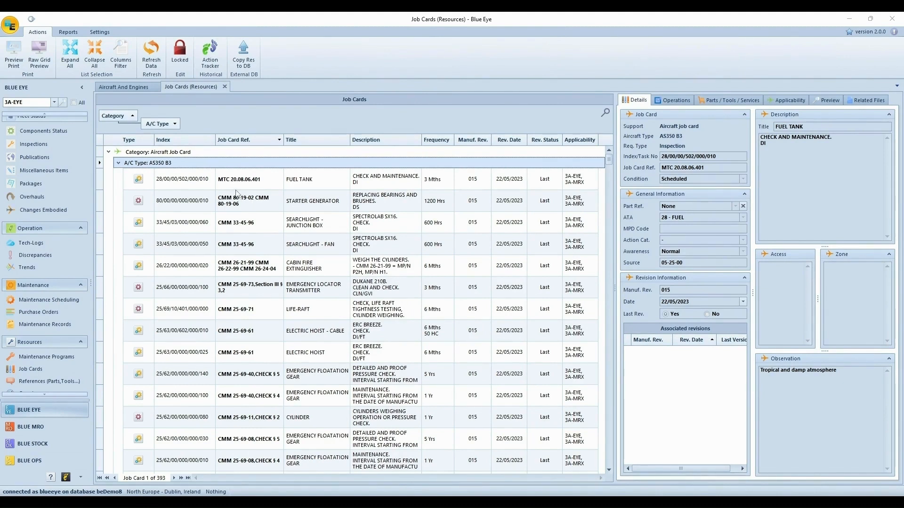
# - Filter the job cards by title "search" and select the searchlight card AMM 33-45-03, 6-2
pyautogui.click(119, 52)
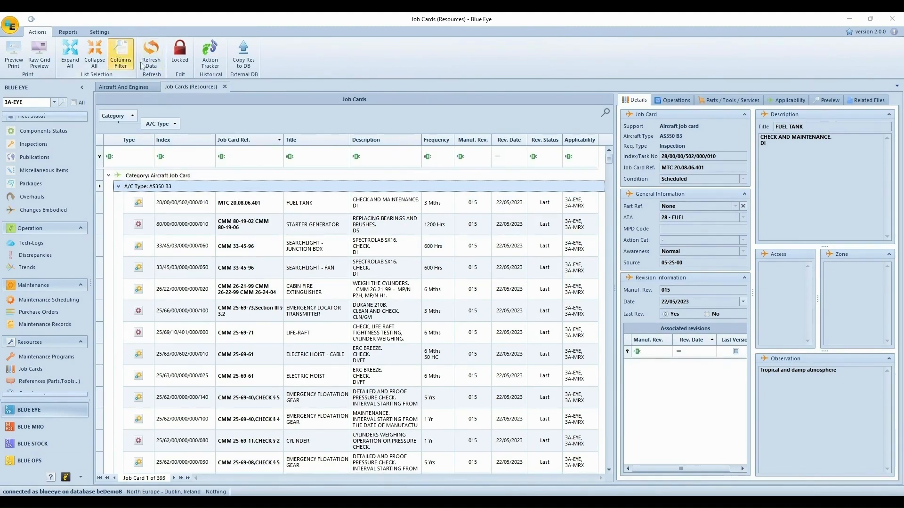
pyautogui.click(311, 158)
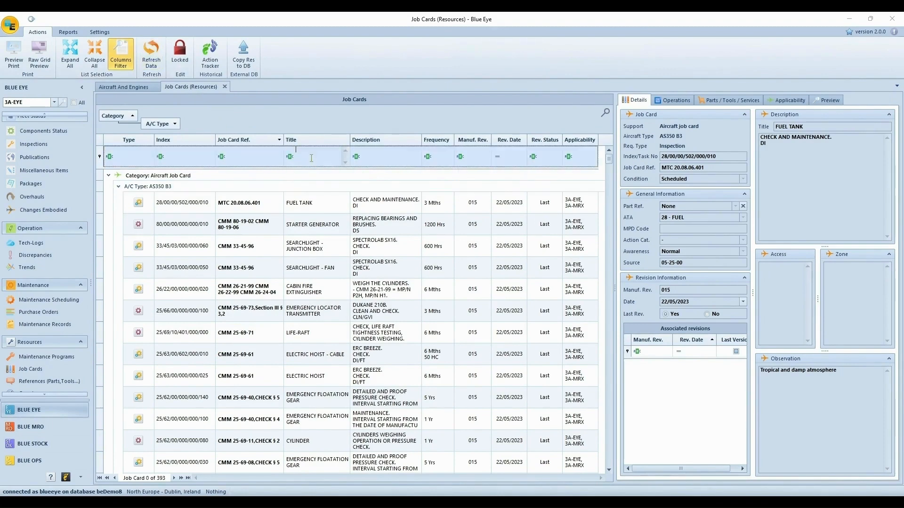
pyautogui.write('search')
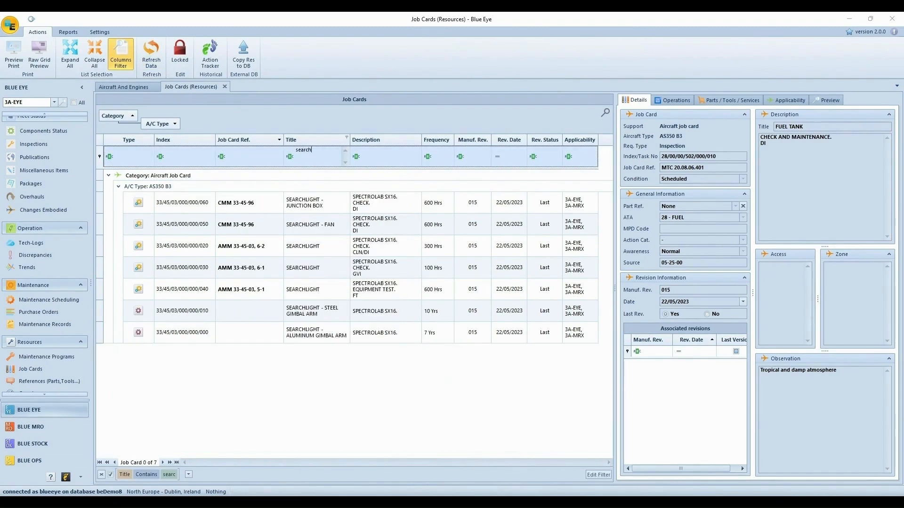
pyautogui.click(323, 251)
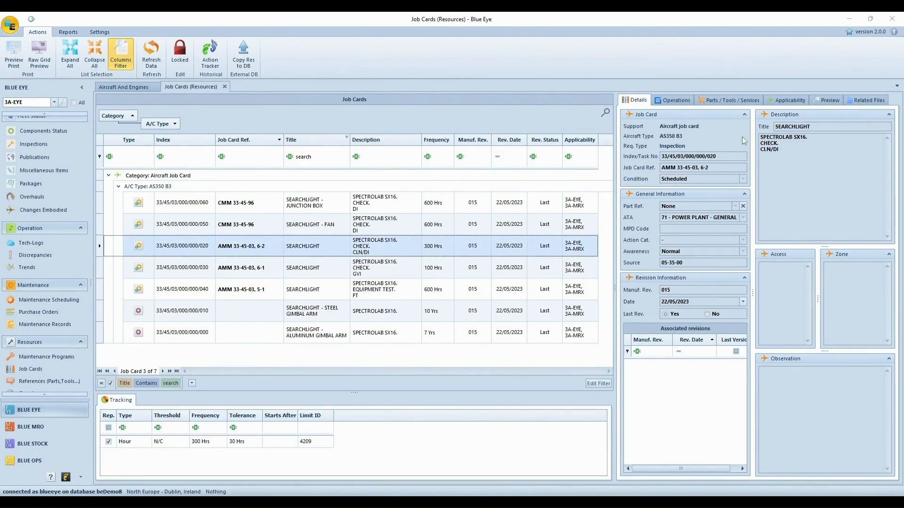
# - Unlock the searchlight card for editing and set its applicability to Exception, excluding aircraft 3A-MRX
pyautogui.click(782, 104)
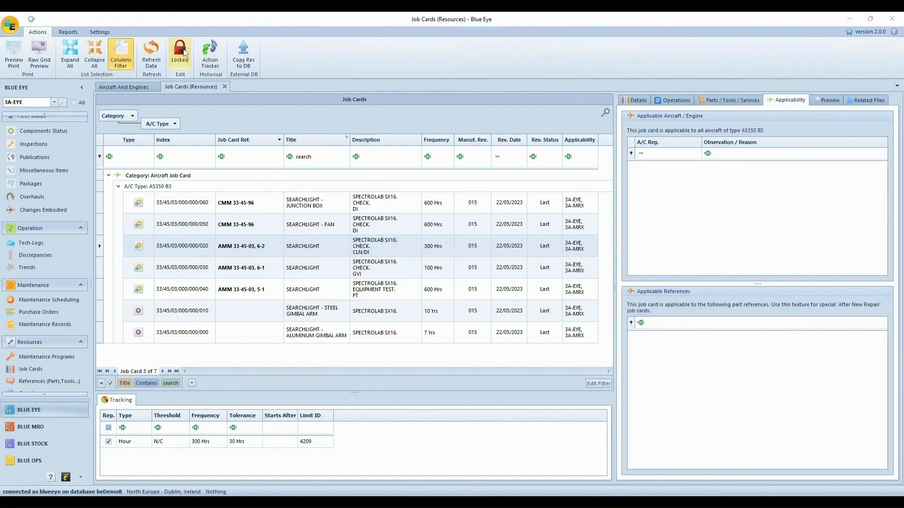
pyautogui.click(181, 53)
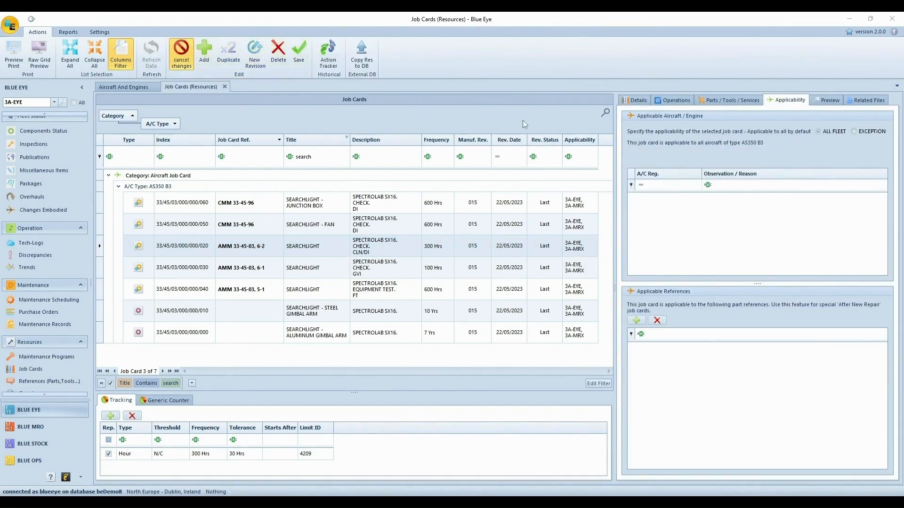
pyautogui.click(854, 132)
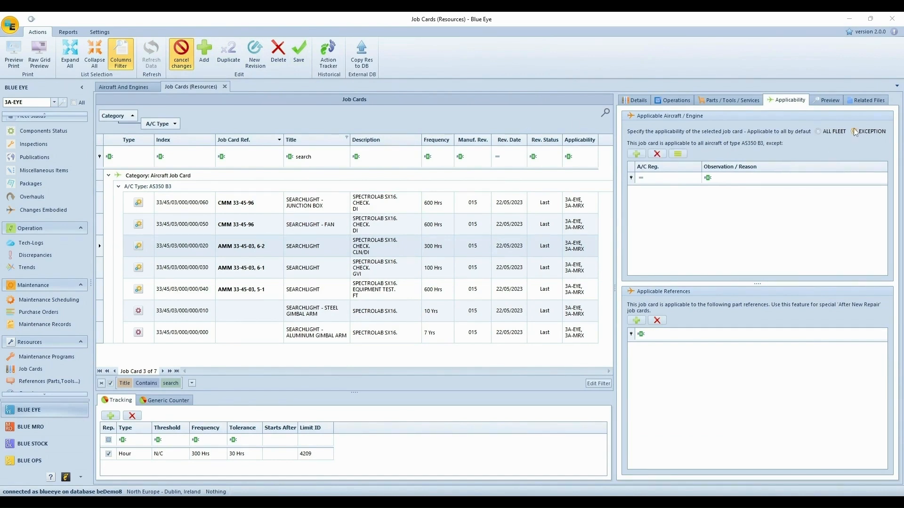
pyautogui.click(636, 154)
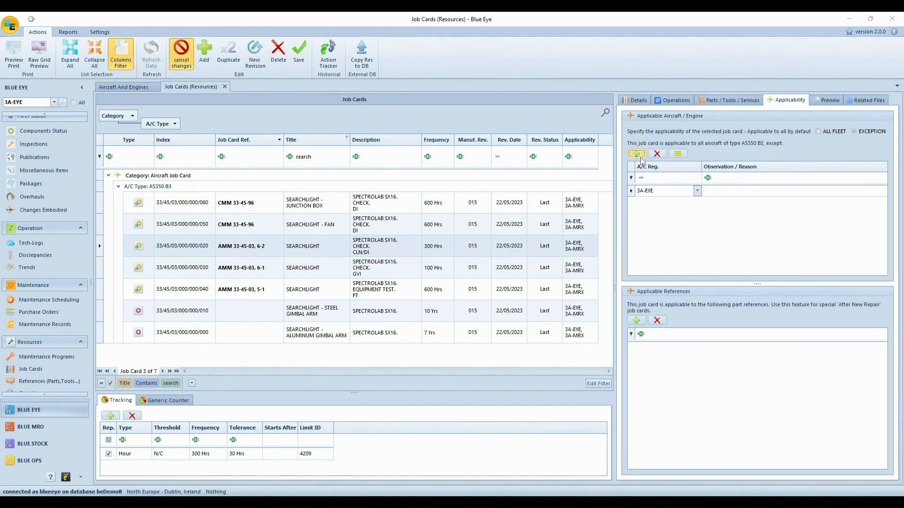
pyautogui.click(651, 193)
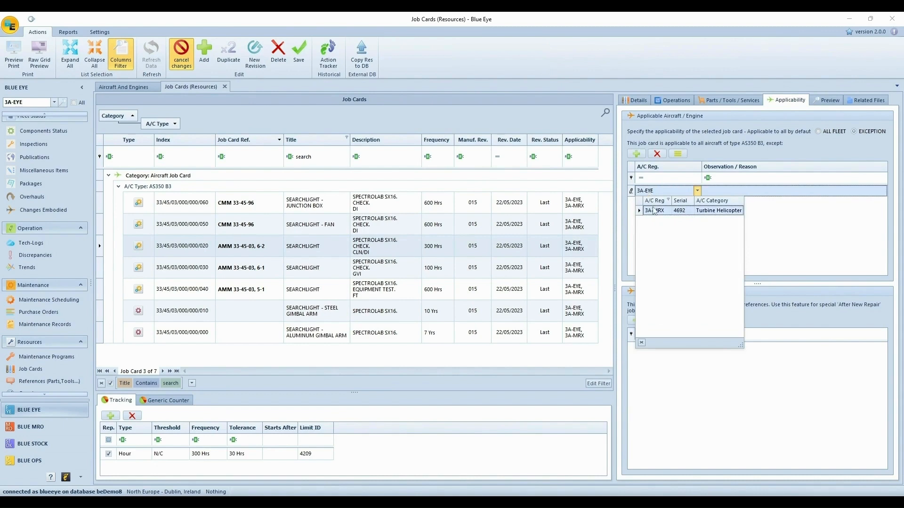
pyautogui.click(654, 211)
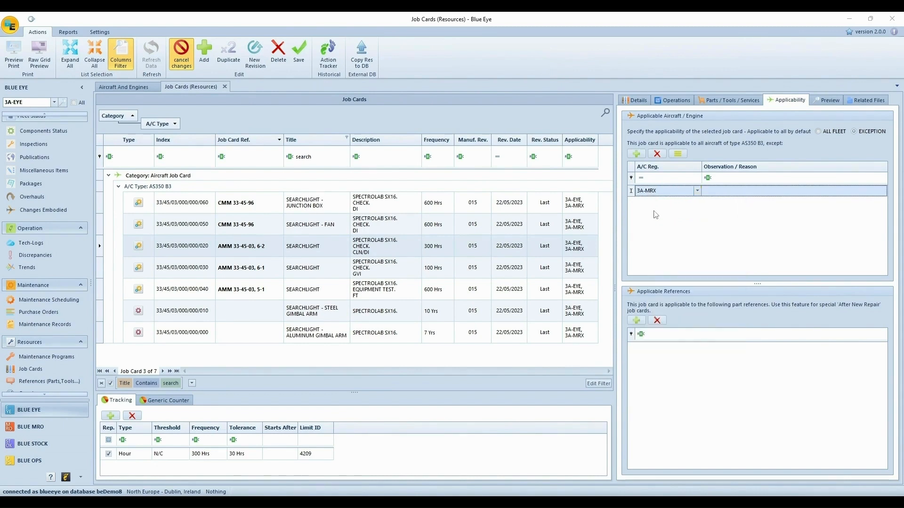
# - Enter "Not equipped." as the observation for the 3A-MRX exception and save the job card
pyautogui.click(725, 193)
pyautogui.click(726, 241)
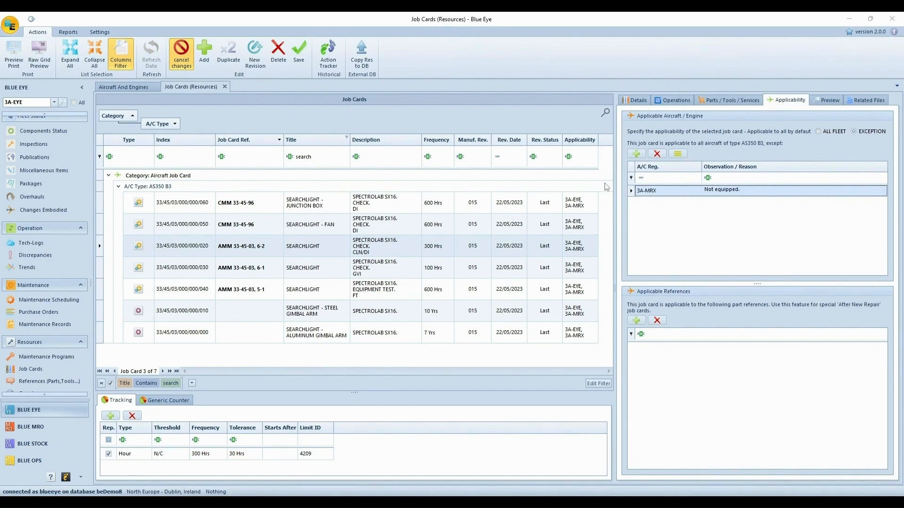
pyautogui.click(299, 53)
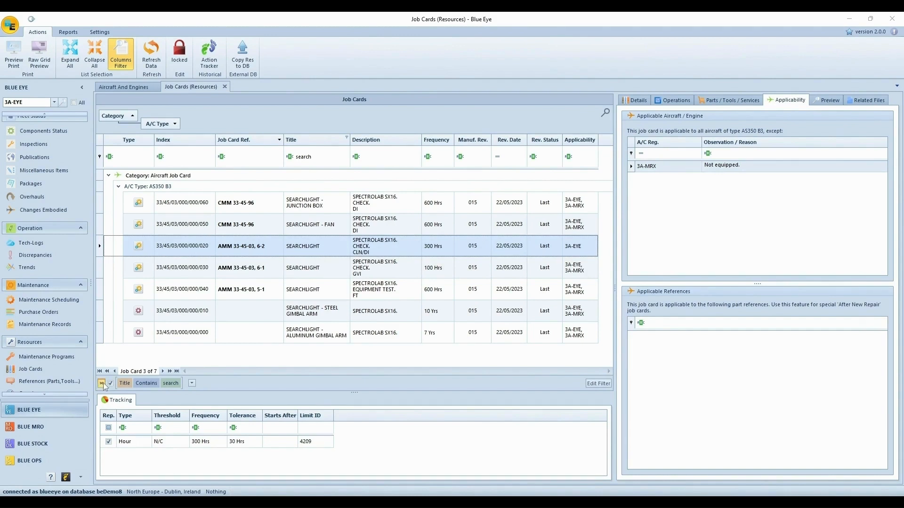
# - Clear the title filter, turn off column filtering, and close the Job Cards list
pyautogui.click(102, 383)
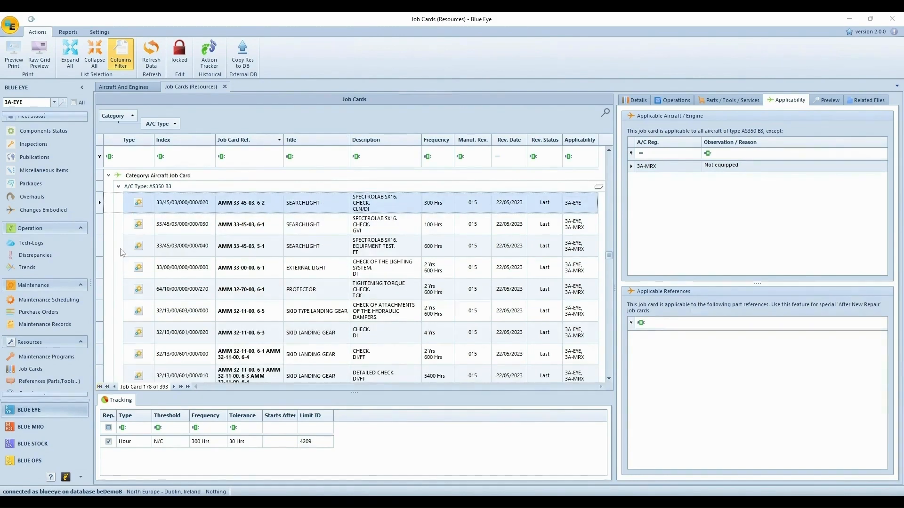
pyautogui.click(130, 59)
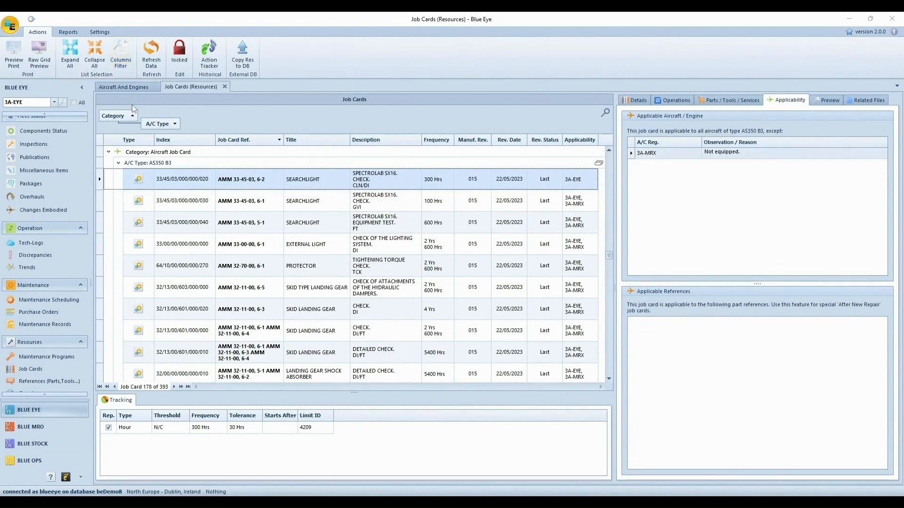
pyautogui.click(223, 87)
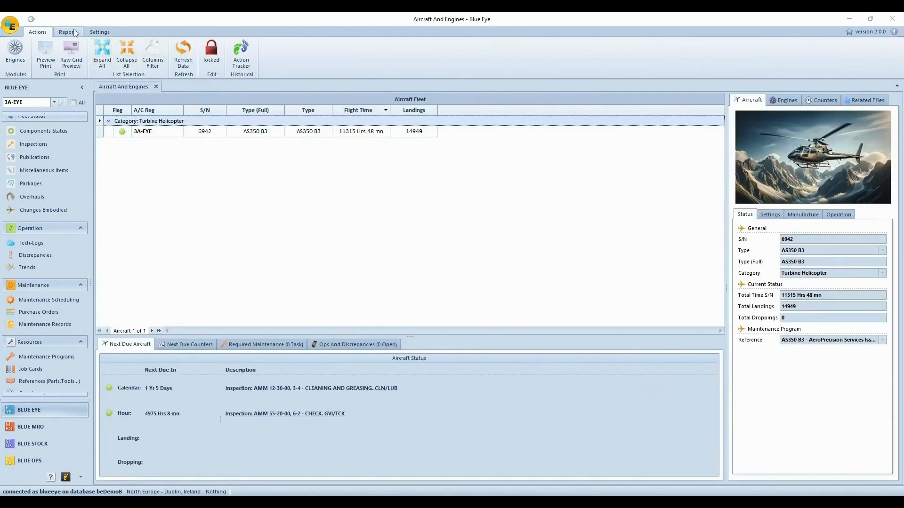
# - Start the Airbus MSM/ALS Loader again for AS350 B3, choosing the AS_350_B3_MSM_4_011_en "Not Displayed" Excel file in the Rev11 folder as source
pyautogui.click(107, 35)
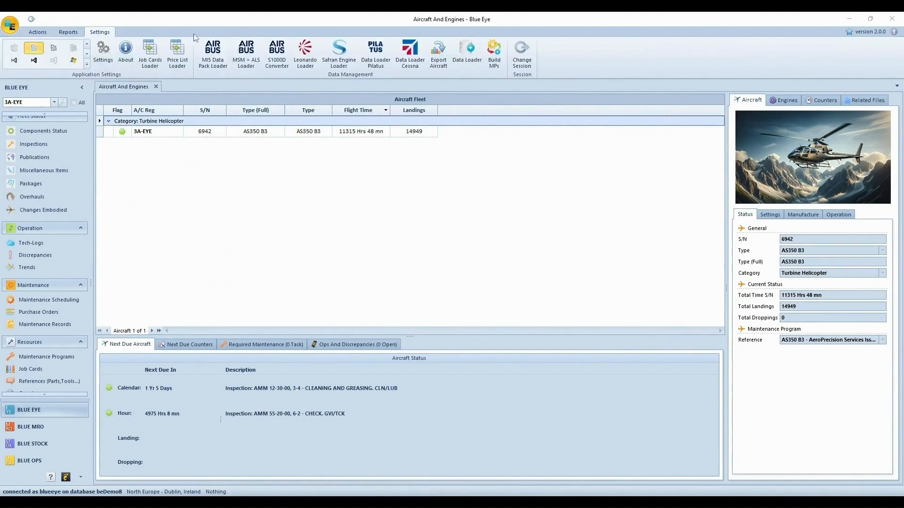
pyautogui.click(244, 61)
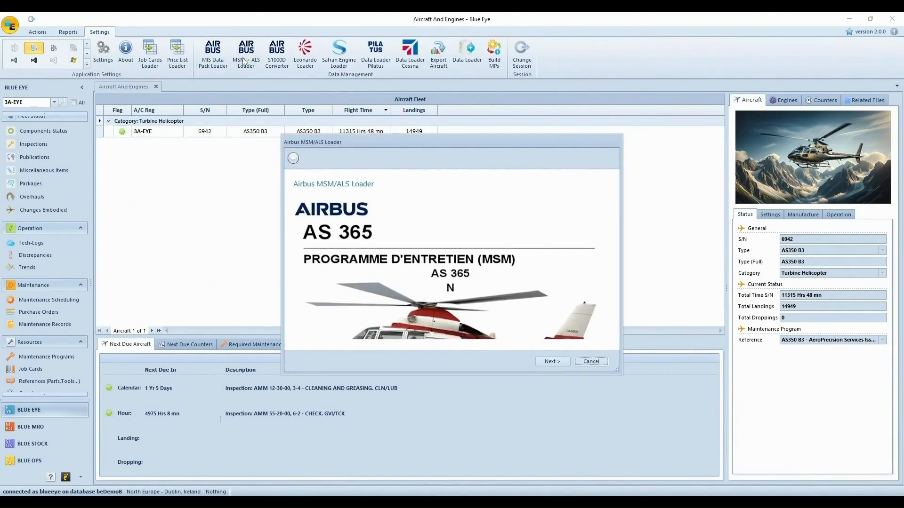
pyautogui.click(547, 363)
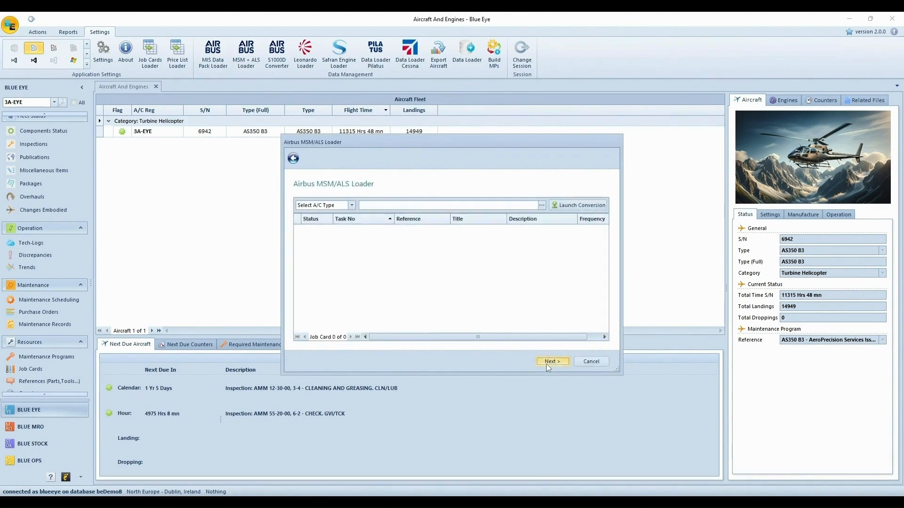
pyautogui.click(335, 206)
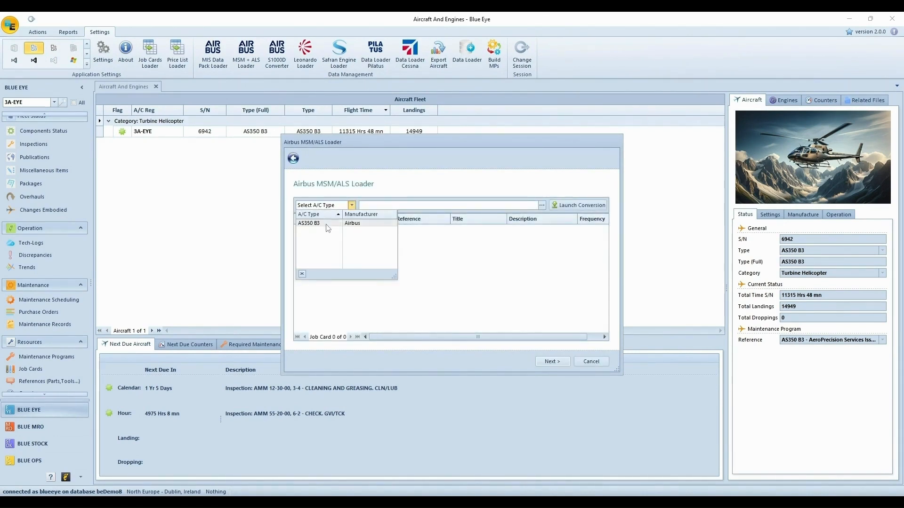
pyautogui.click(328, 223)
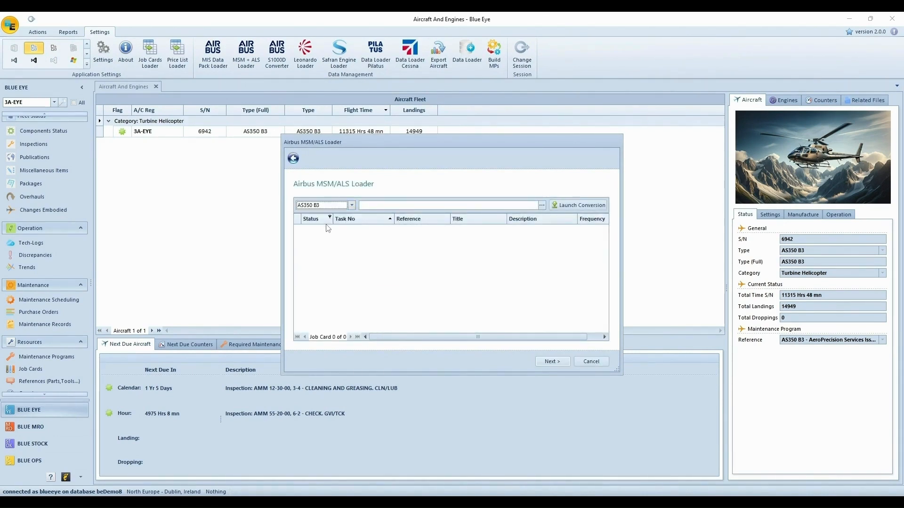
pyautogui.click(539, 204)
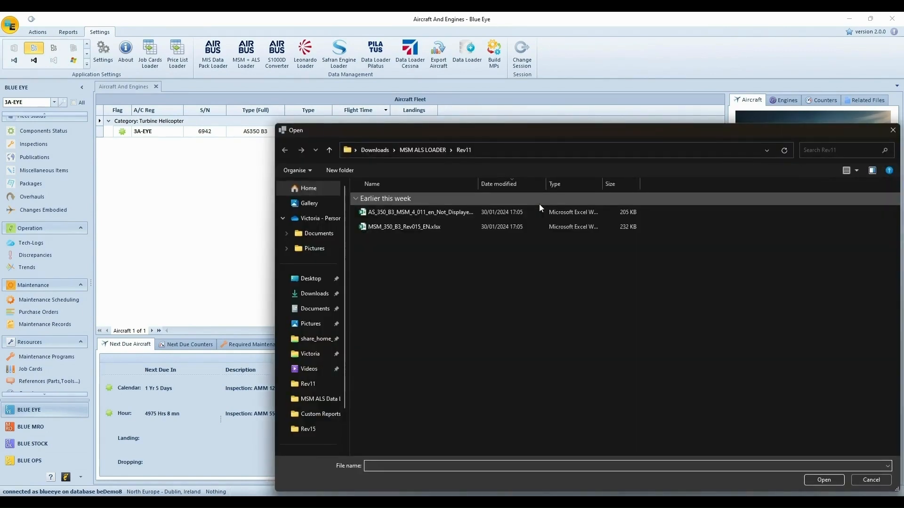
pyautogui.doubleClick(540, 213)
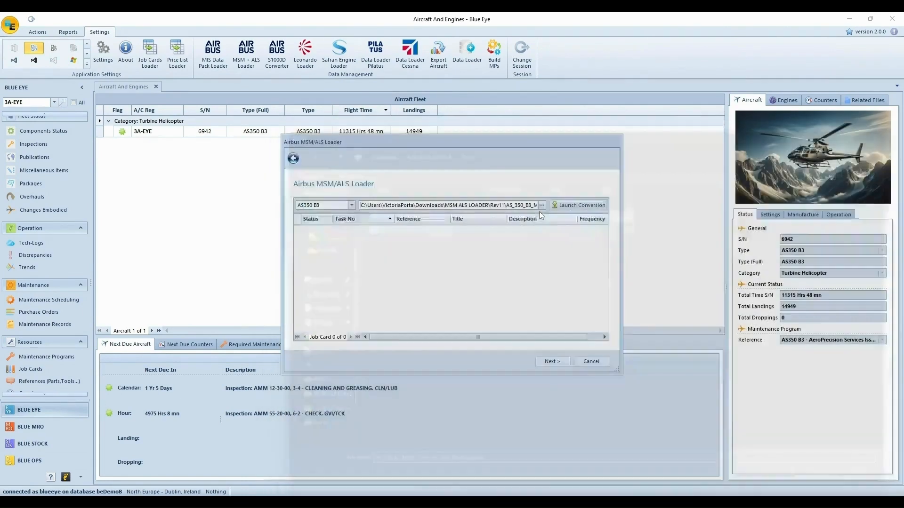
# - Convert the selected Excel source and run the loader to insert the job card resources for AS350 B3
pyautogui.click(568, 210)
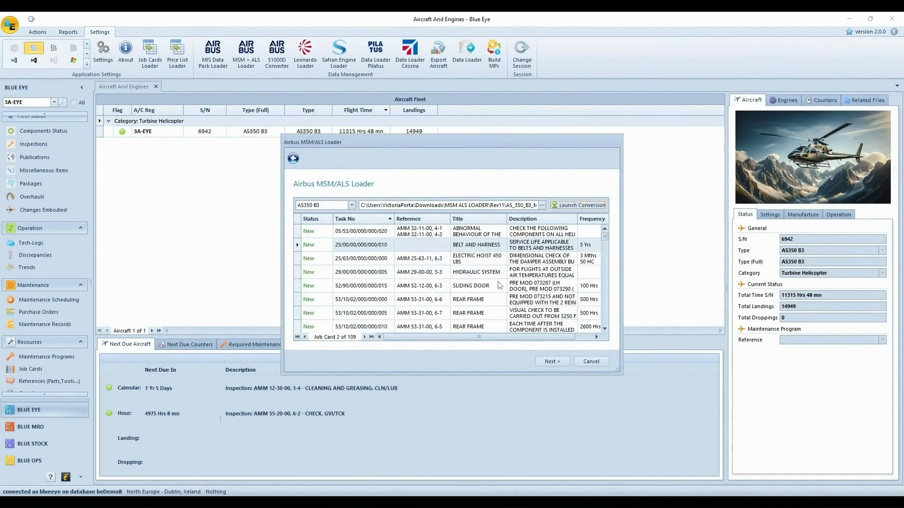
pyautogui.click(552, 363)
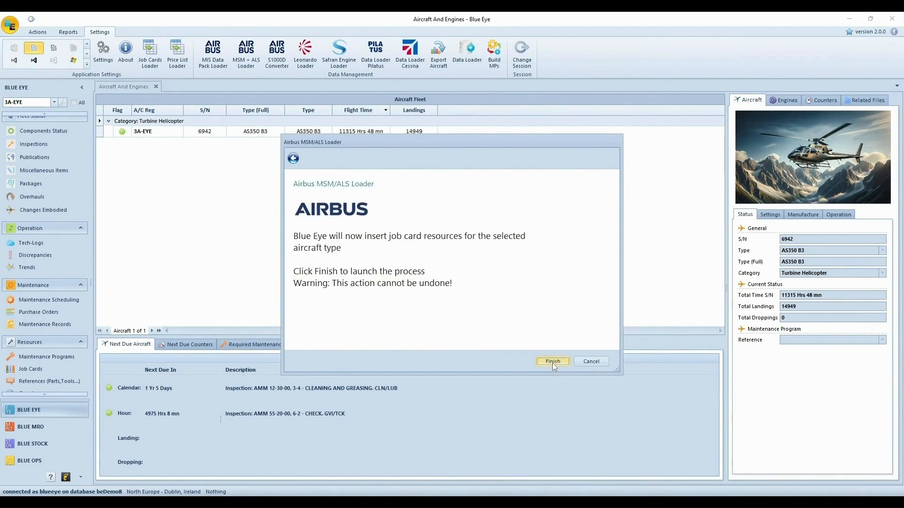
pyautogui.click(552, 363)
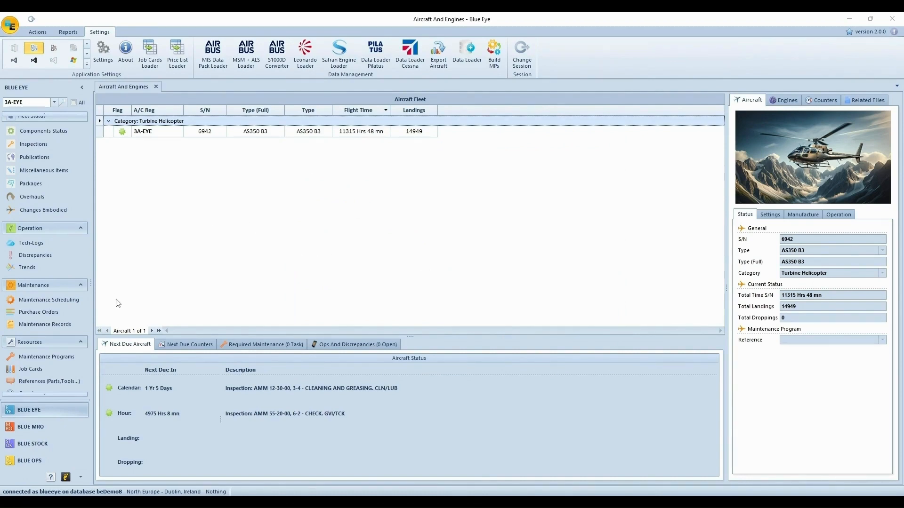
# - Open the maintenance programs, unlock them for editing, and add a new program for aircraft type AS350 B3
pyautogui.click(63, 362)
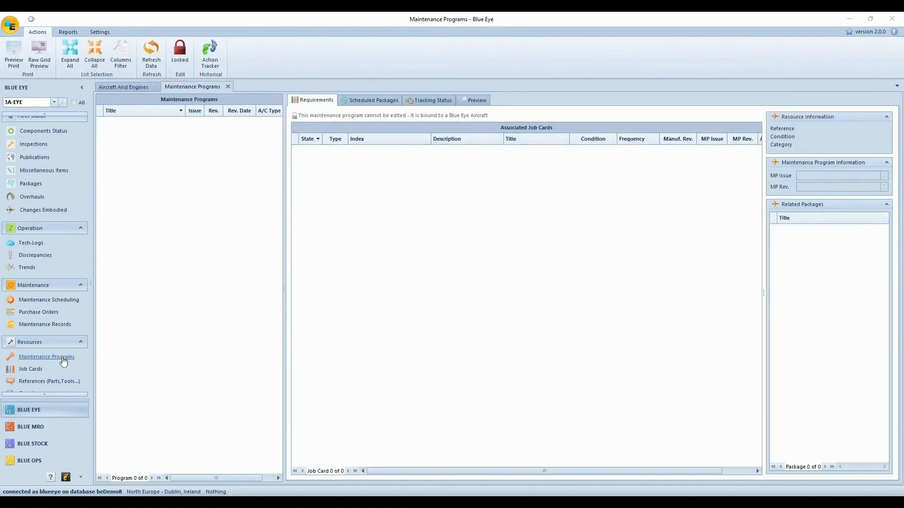
pyautogui.click(186, 63)
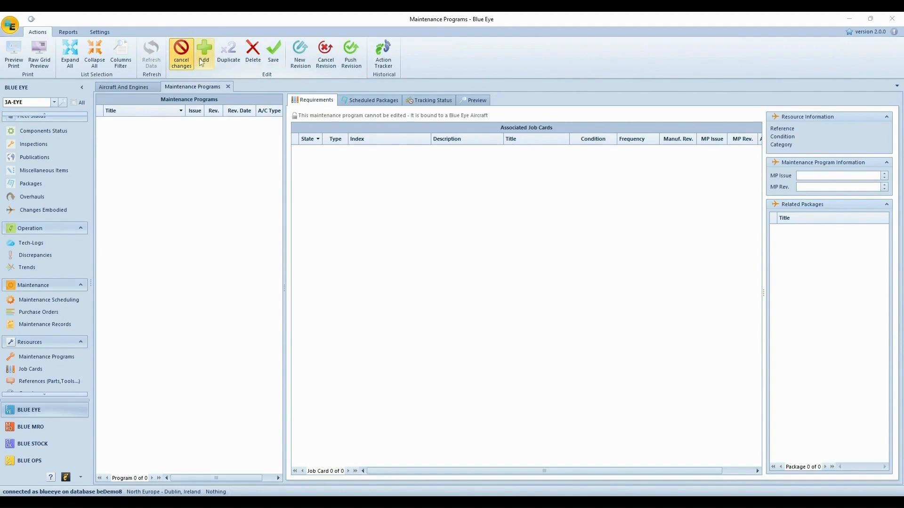
pyautogui.click(203, 62)
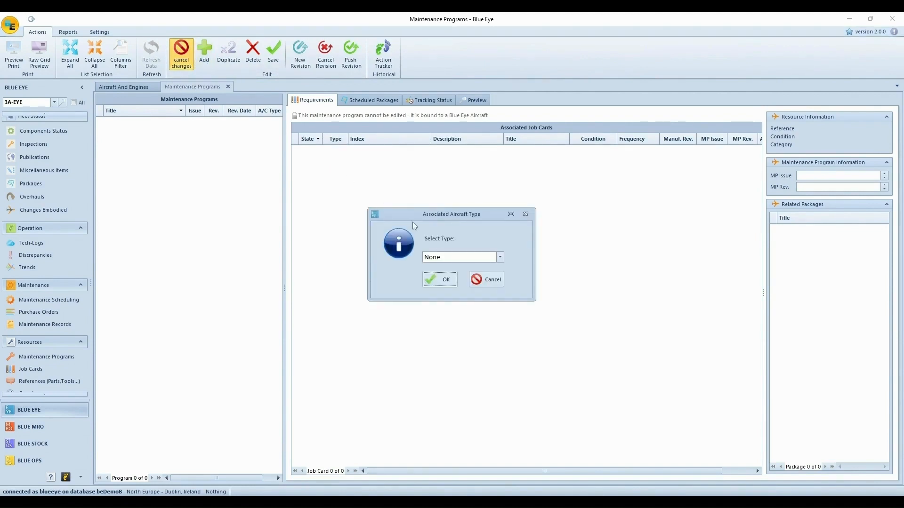
pyautogui.click(434, 257)
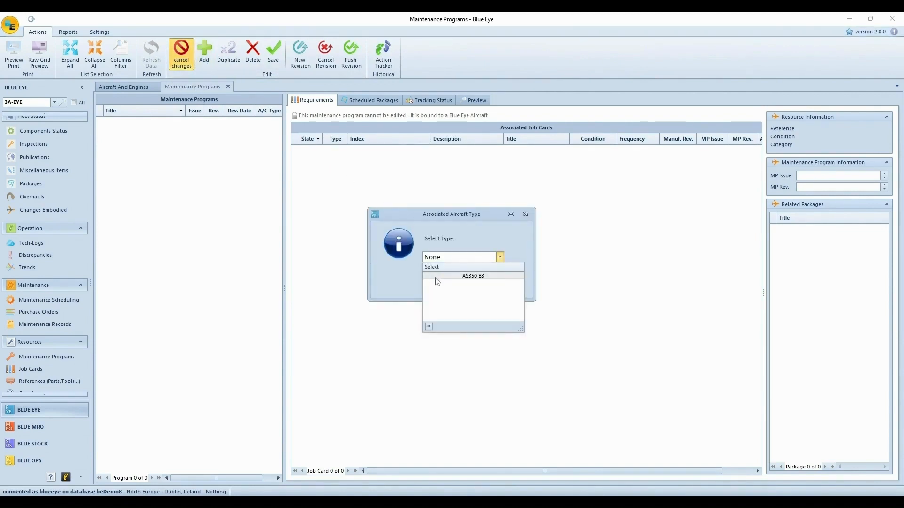
pyautogui.click(438, 276)
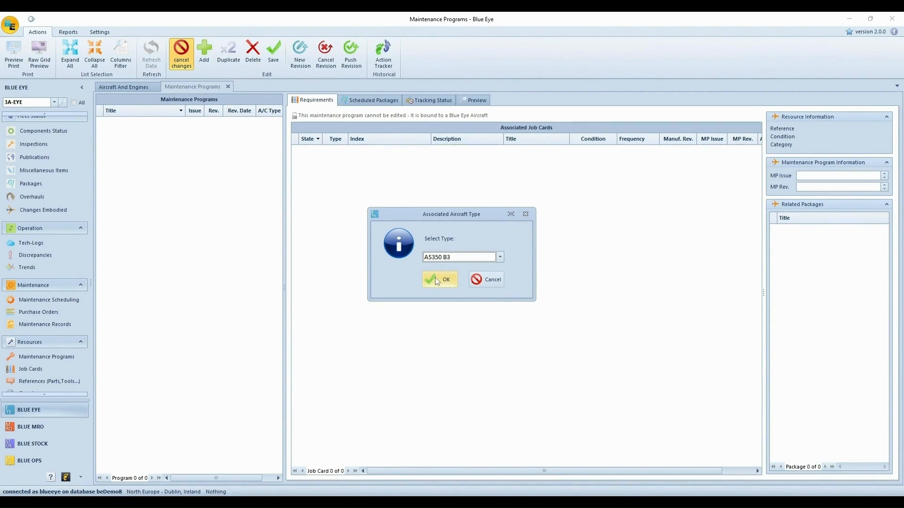
pyautogui.click(436, 280)
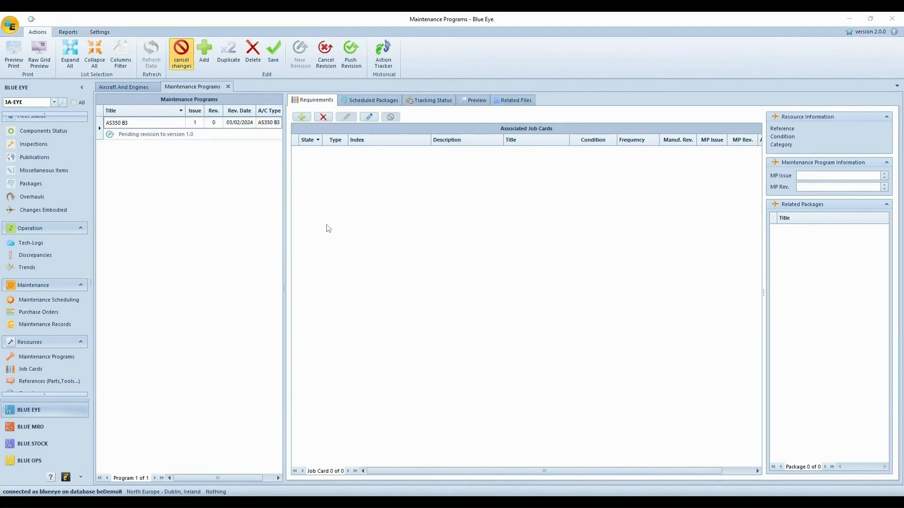
# - Associate all available job cards with the AS350 B3 maintenance program and confirm the selection
pyautogui.click(300, 118)
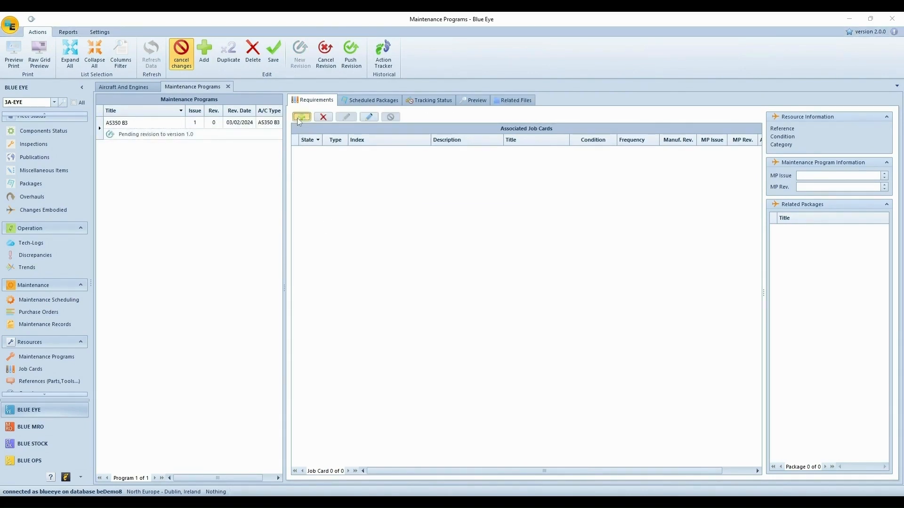
pyautogui.click(291, 178)
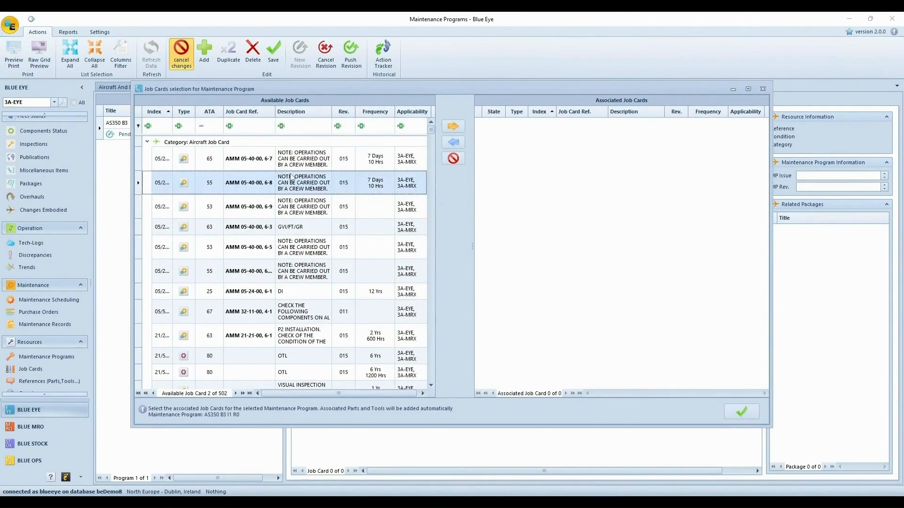
pyautogui.hotkey('ctrl', 'shift', 'End')
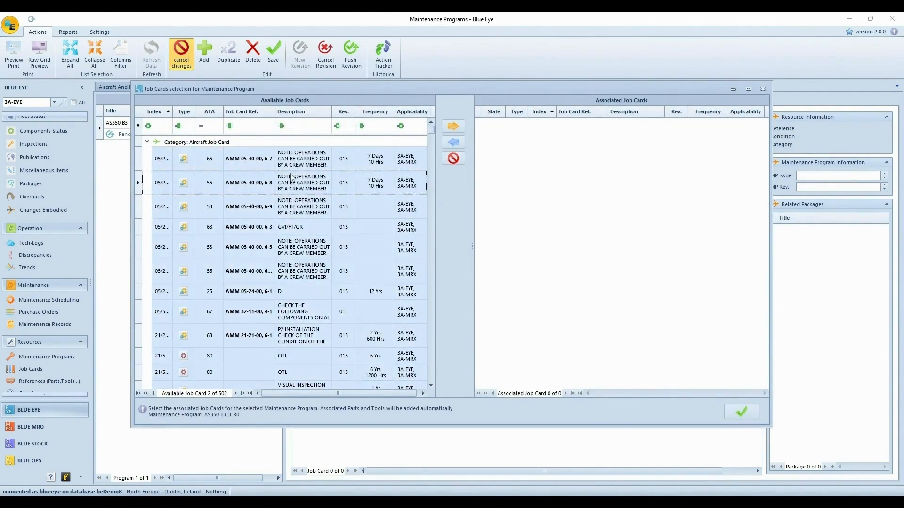
pyautogui.click(453, 126)
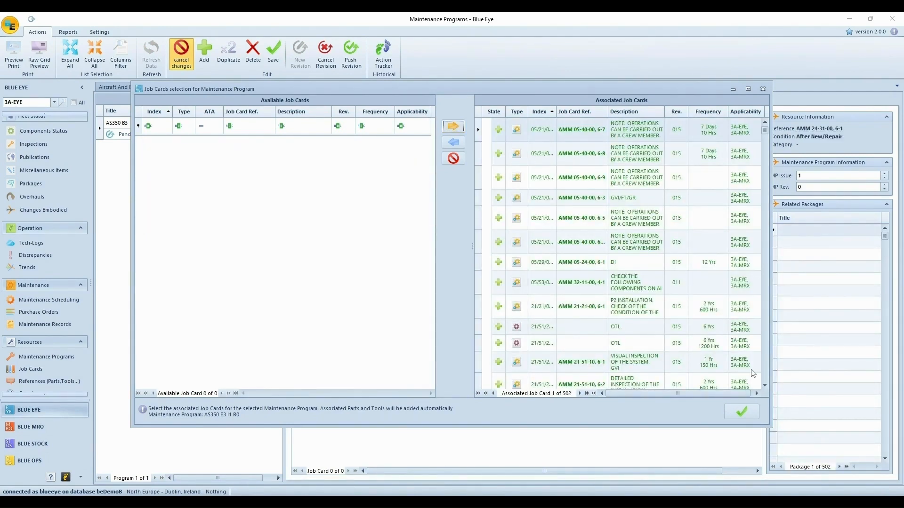
pyautogui.click(742, 411)
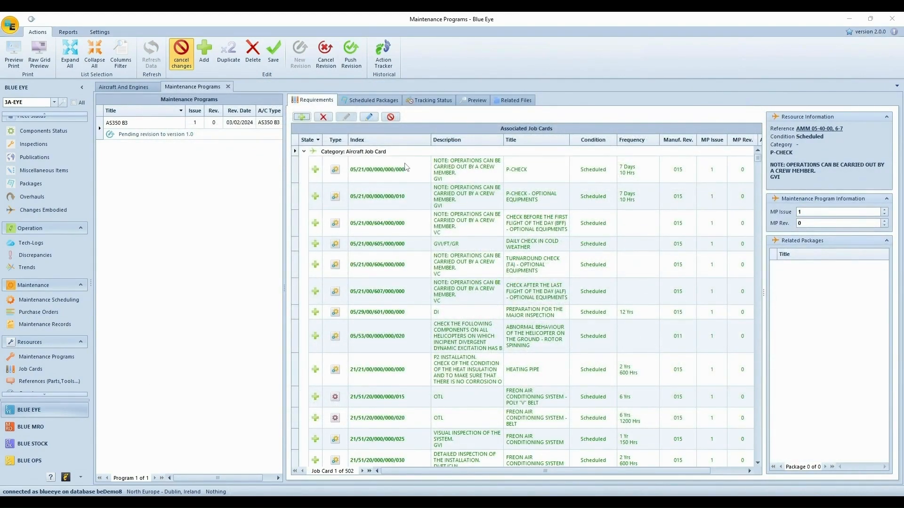
# - Add a scheduled package on the aircraft and title it "600 HRS / 24 MTHS INSPECTIONS"
pyautogui.click(378, 101)
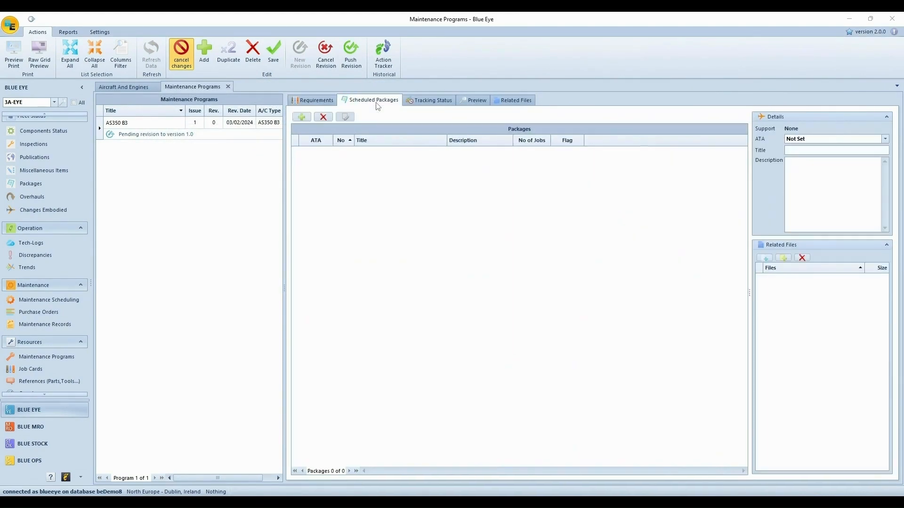
pyautogui.click(301, 118)
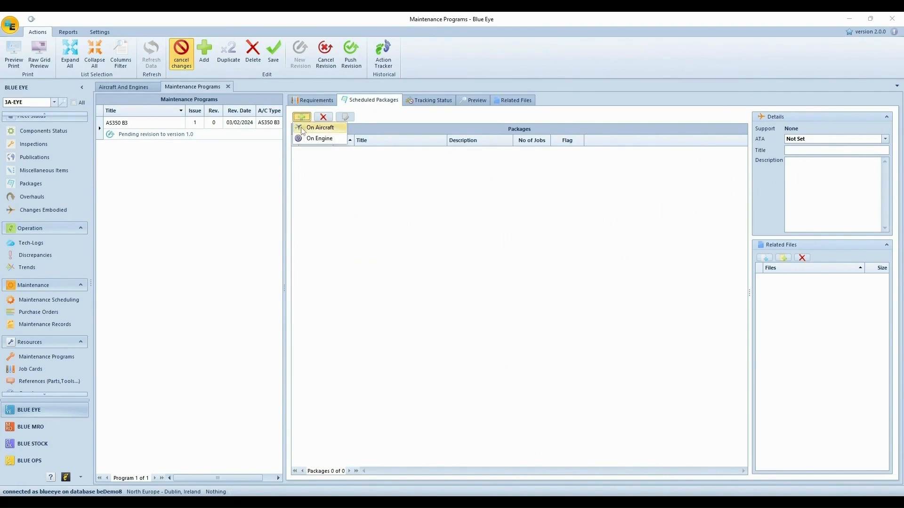
pyautogui.click(320, 128)
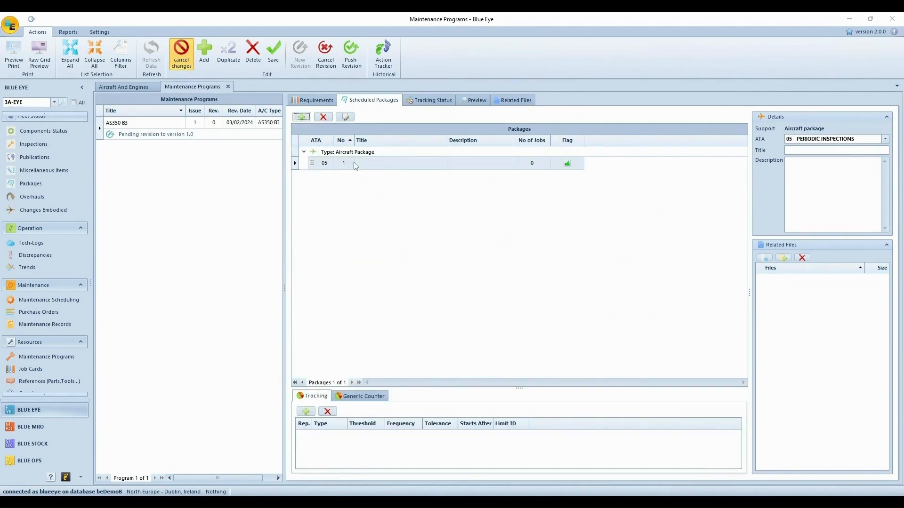
pyautogui.click(377, 163)
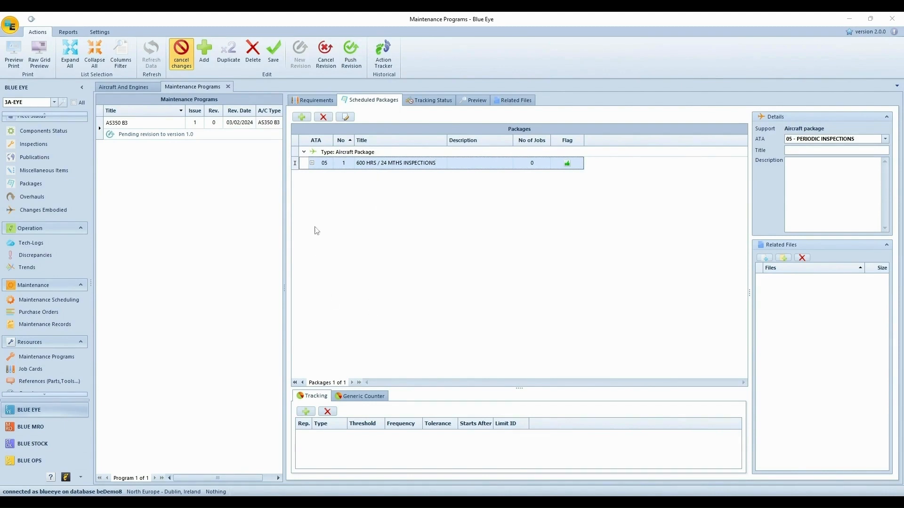
# - Filter the available job cards by frequency 600 and group all matching cards into the 600 HRS / 24 MTHS INSPECTIONS package
pyautogui.click(347, 117)
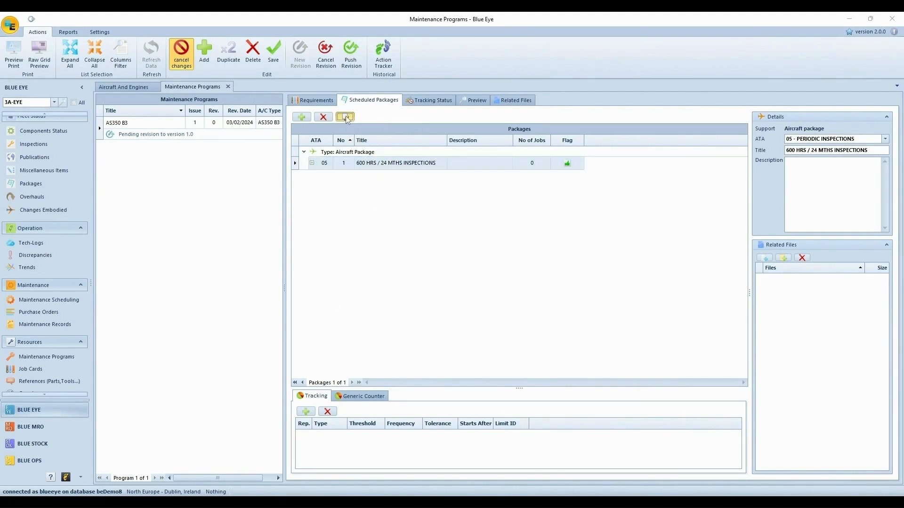
pyautogui.click(427, 135)
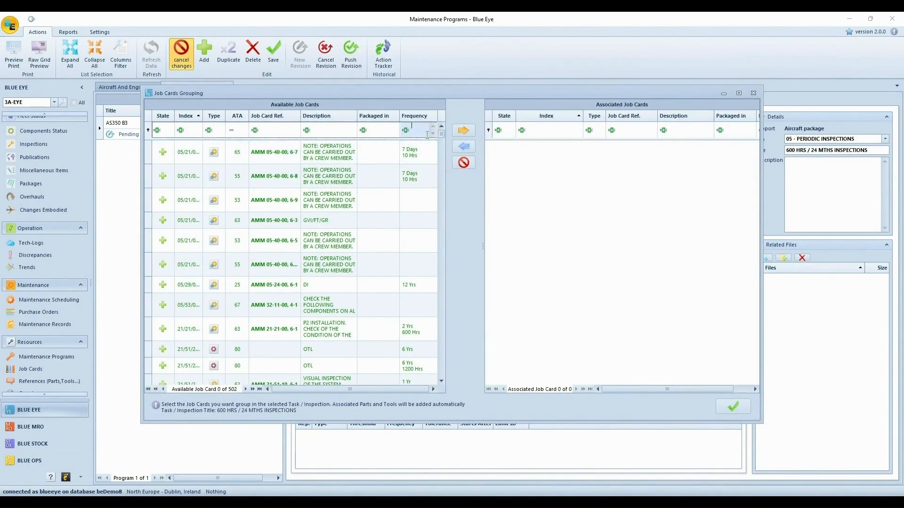
pyautogui.write('600')
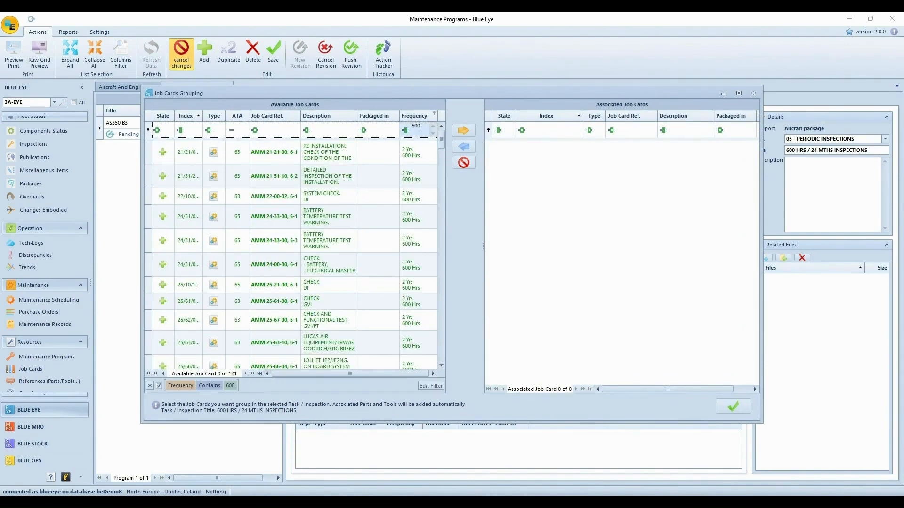
pyautogui.click(308, 162)
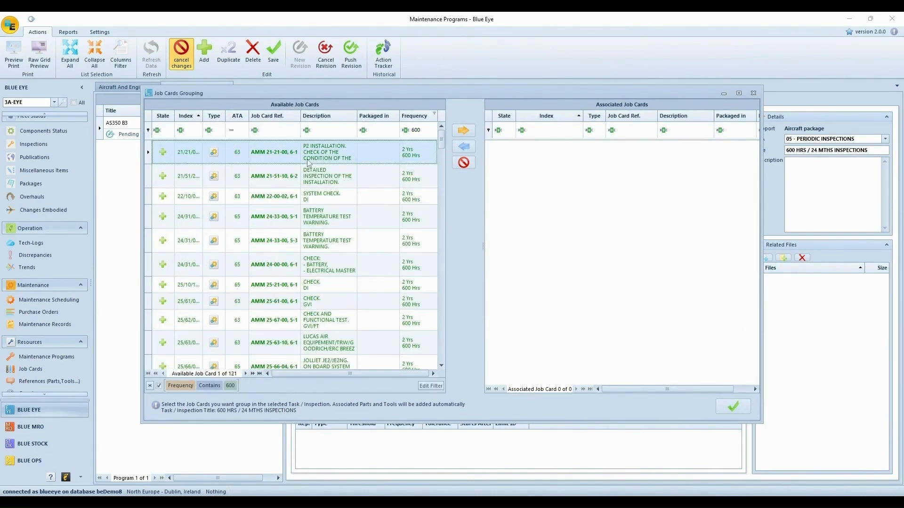
pyautogui.hotkey('ctrl', 'a')
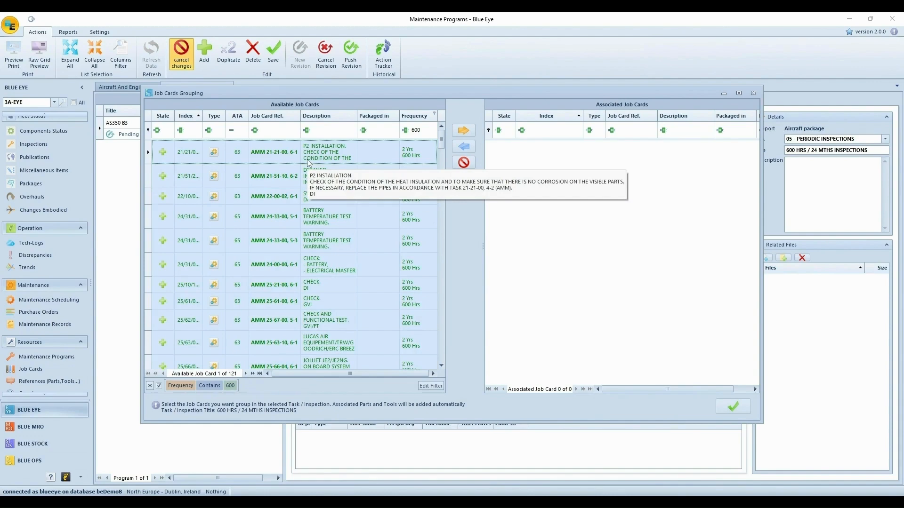
pyautogui.click(464, 131)
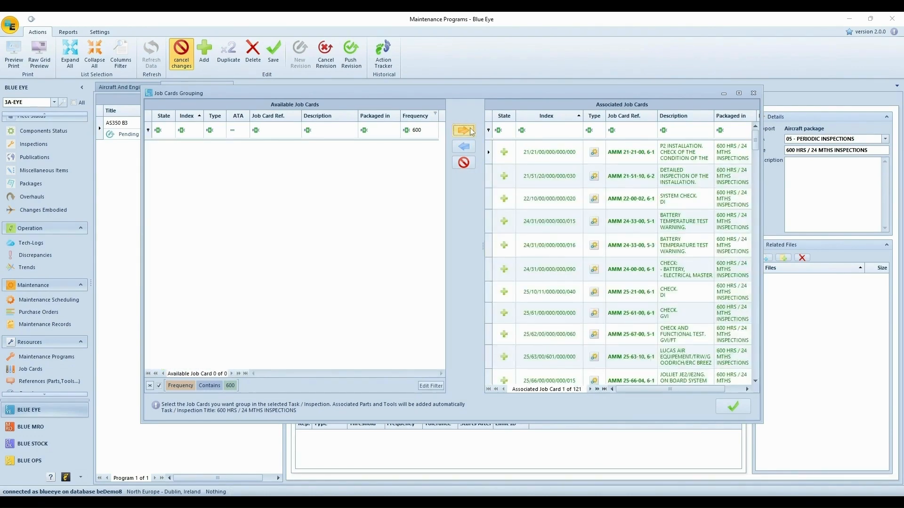
pyautogui.click(728, 410)
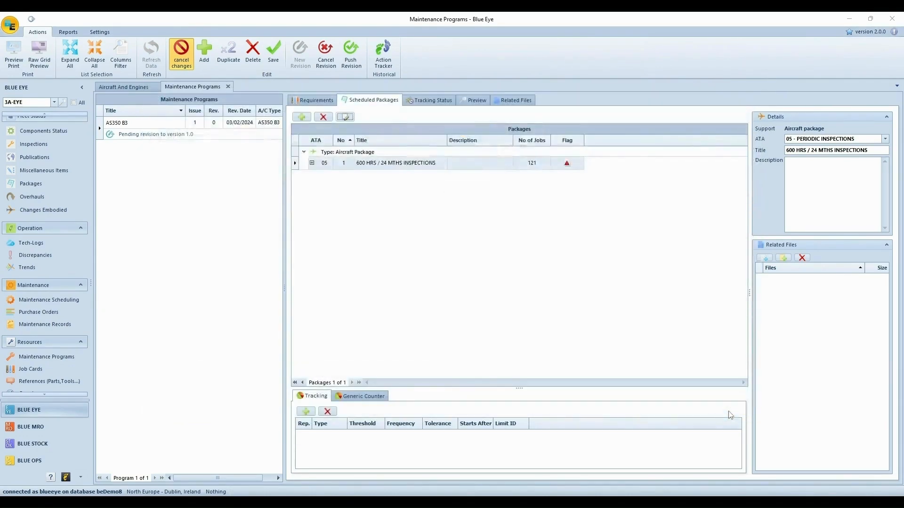
# - Add a calendar tracking limit to the inspection package with a frequency of 24 months
pyautogui.click(306, 412)
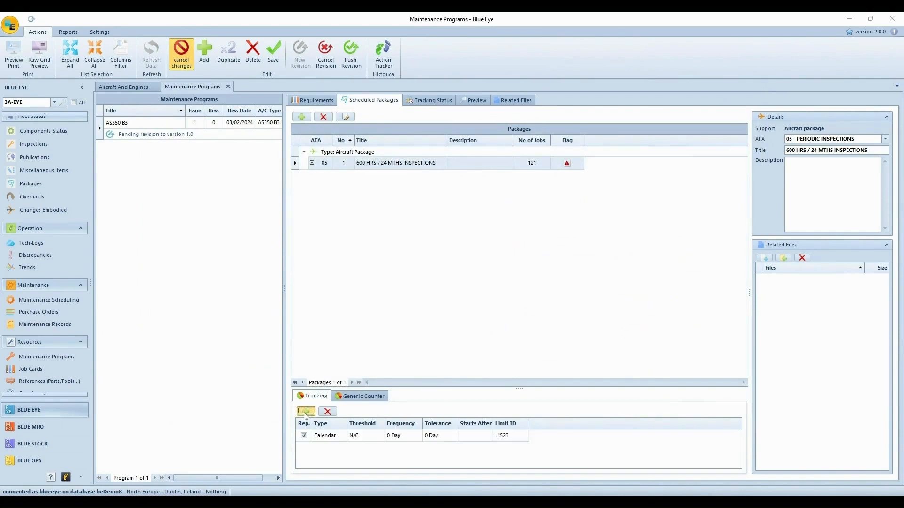
pyautogui.click(391, 436)
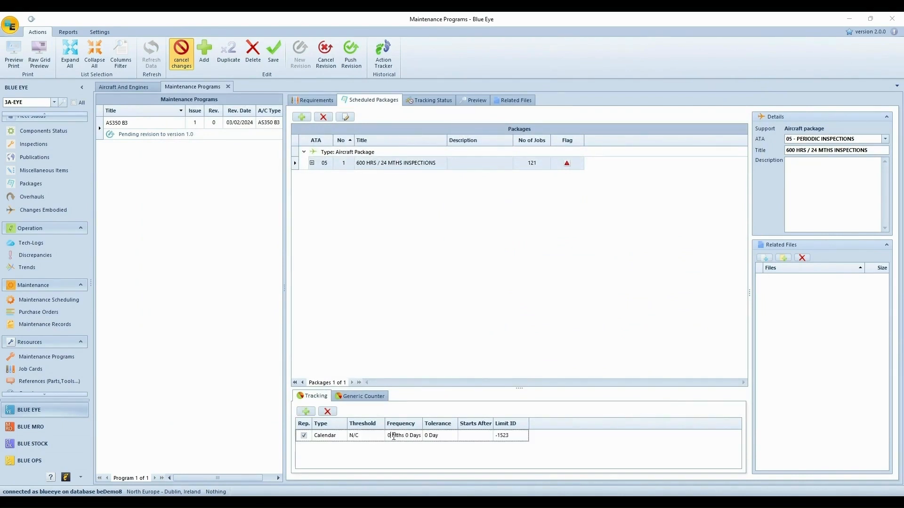
pyautogui.write('24')
# - Add a second tracking limit to the package, set its type to Hour and its frequency to 600 Hrs
pyautogui.click(306, 412)
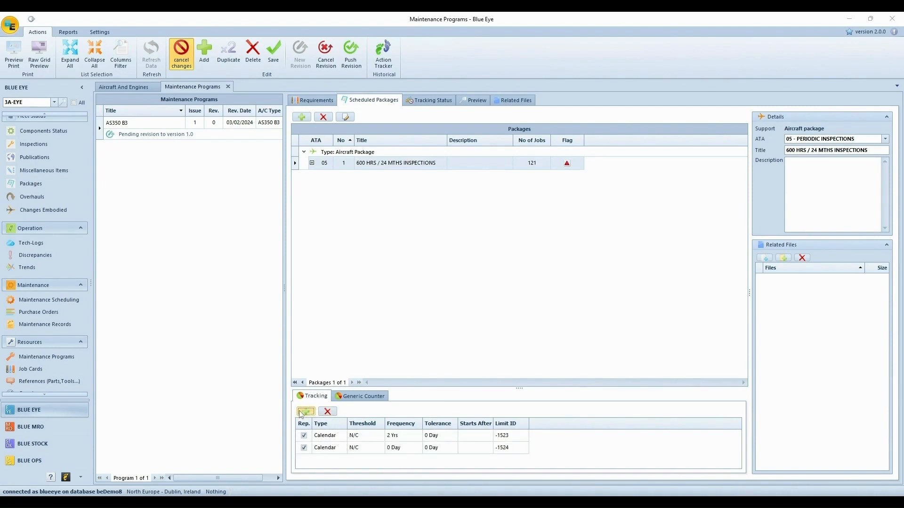
pyautogui.click(329, 448)
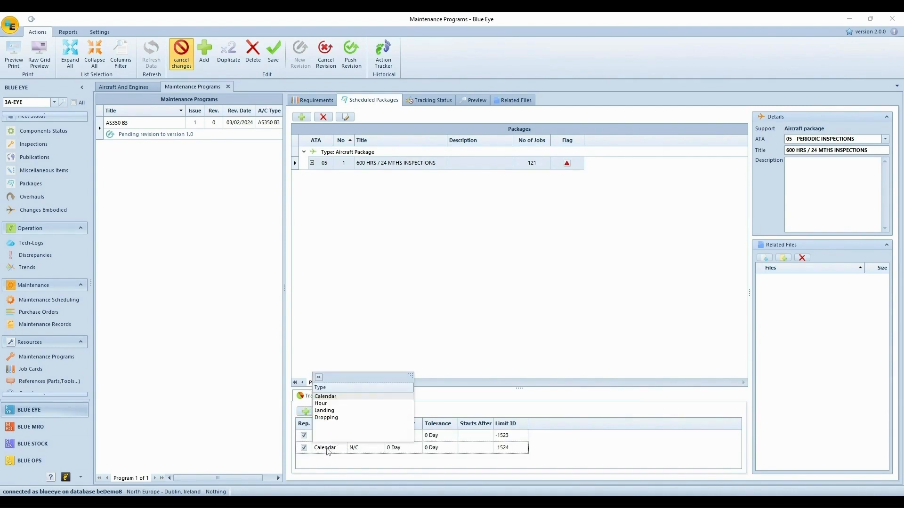
pyautogui.click(334, 404)
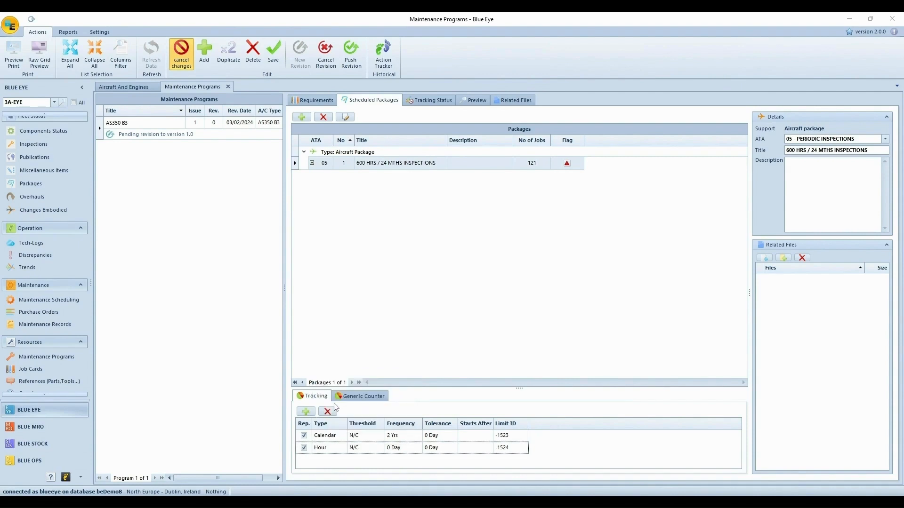
pyautogui.click(388, 450)
pyautogui.write('600 Hrs')
pyautogui.click(406, 360)
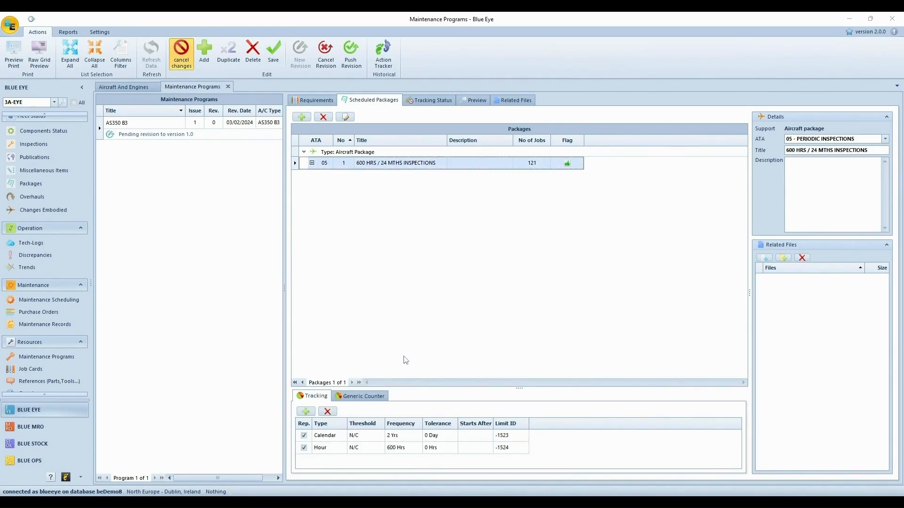
# - Save the AS350 B3 maintenance program, then push its revision 1.0 with the automatic status update and save the applied revision
pyautogui.click(316, 102)
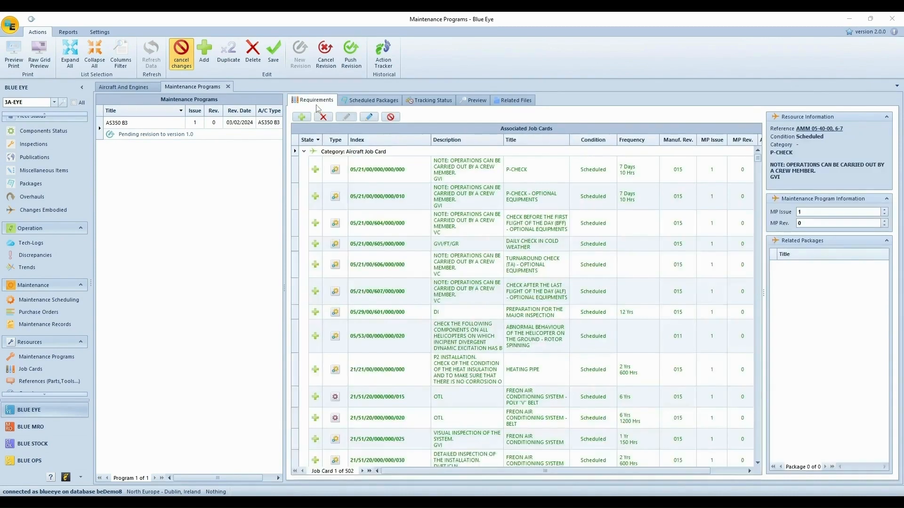
pyautogui.click(273, 50)
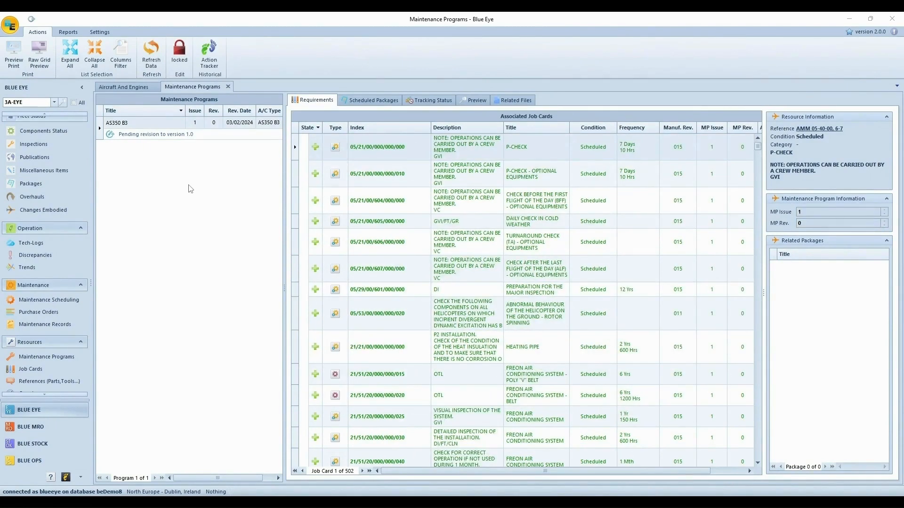
pyautogui.click(184, 56)
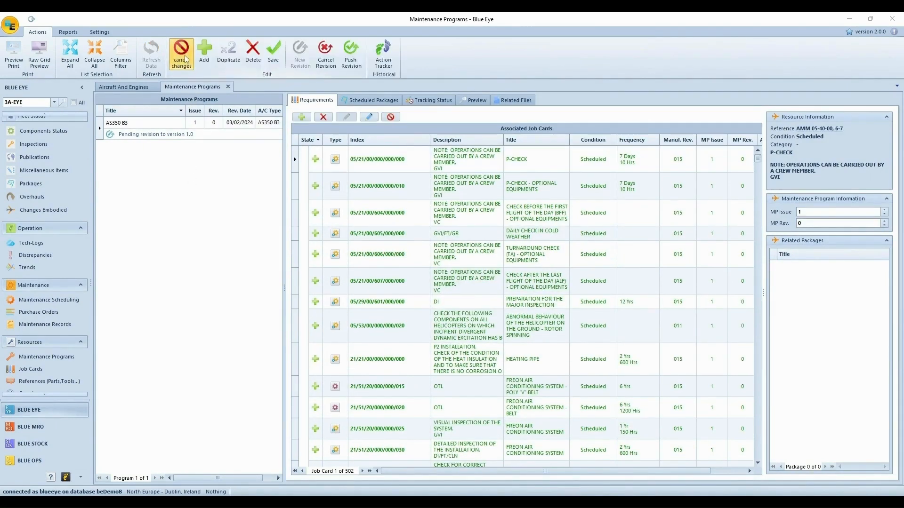
pyautogui.click(350, 54)
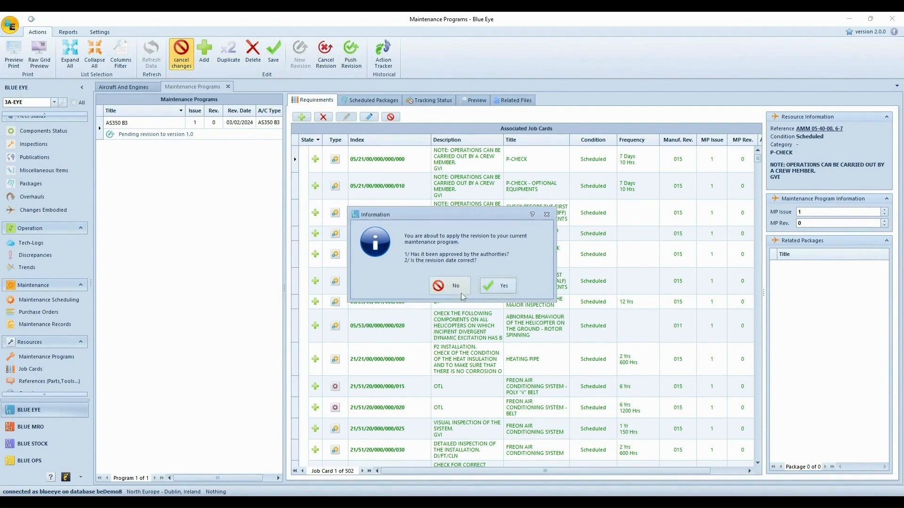
pyautogui.click(505, 287)
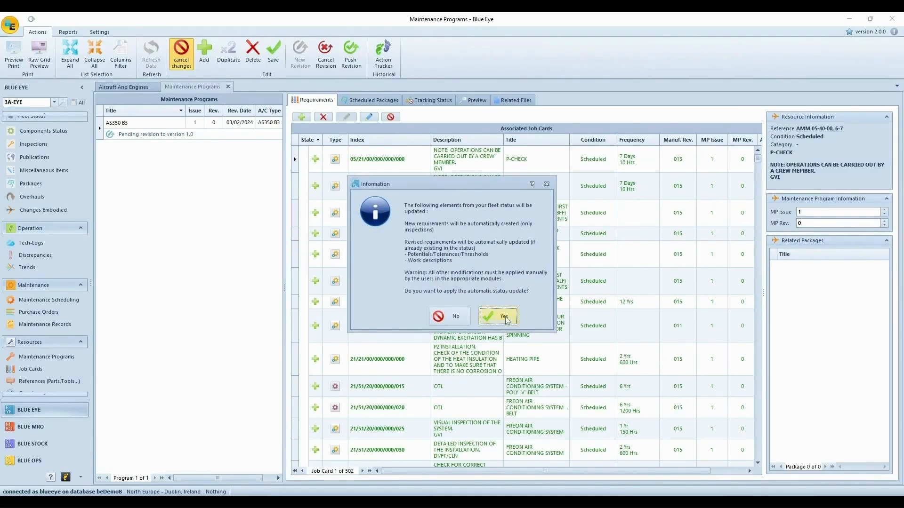
pyautogui.click(506, 320)
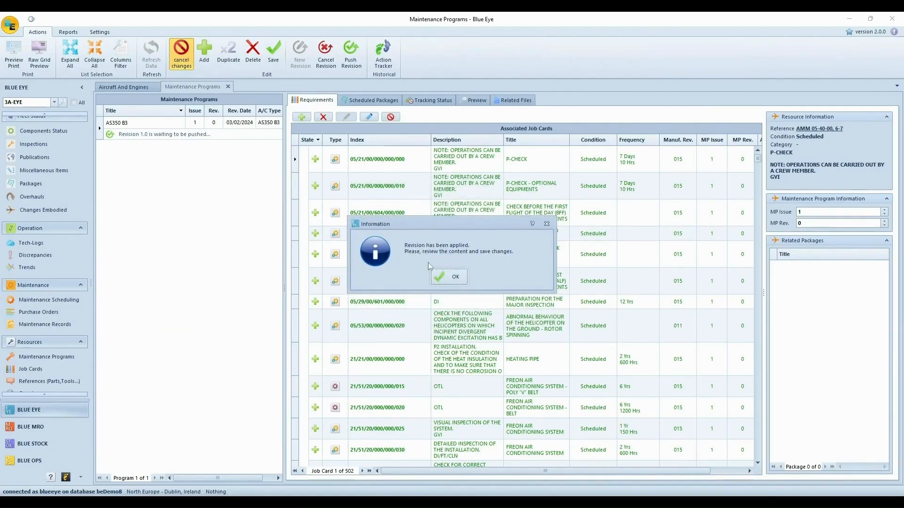
pyautogui.click(437, 279)
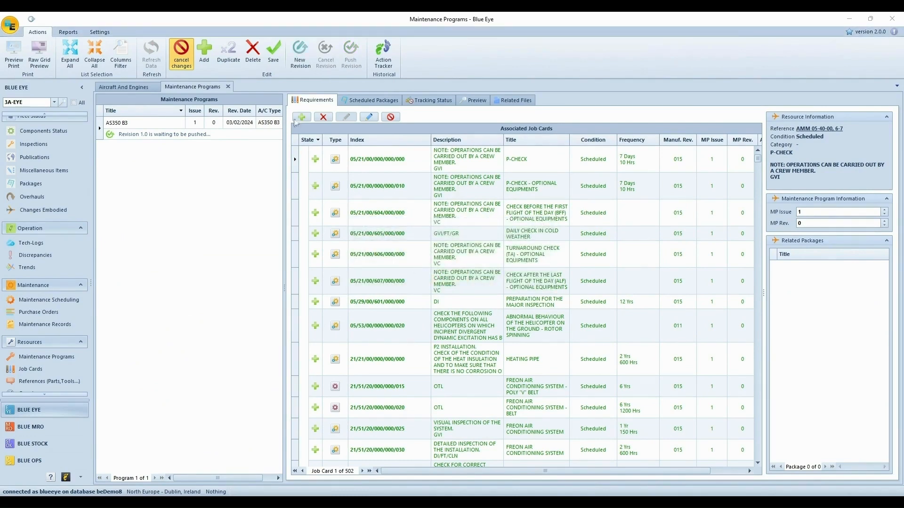
pyautogui.click(275, 63)
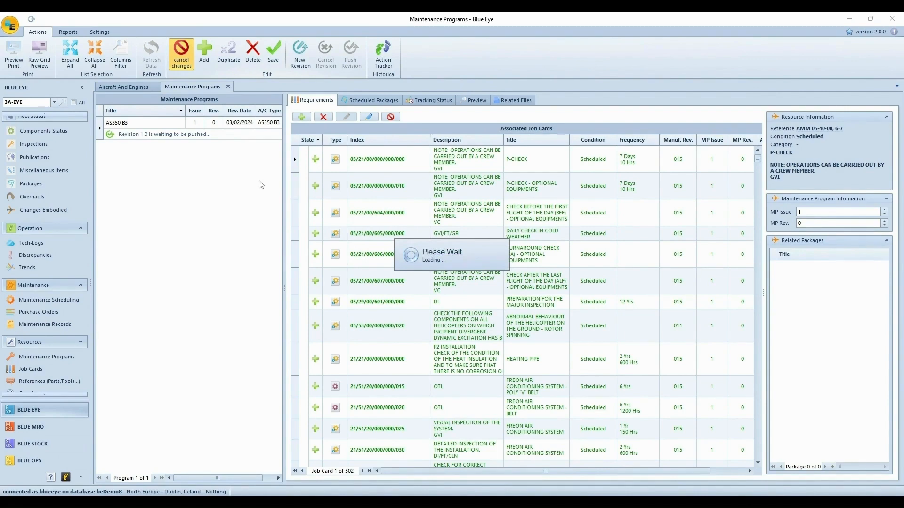
# - Load the inspections of aircraft 3A-EYE, unlock them for editing and open the P-CHECK's last-performed value for its Hour limit
pyautogui.click(32, 147)
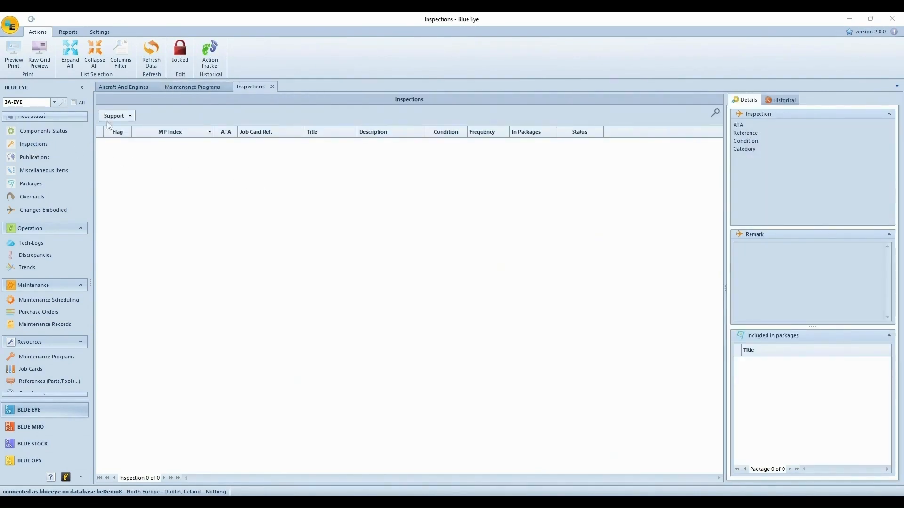
pyautogui.click(158, 55)
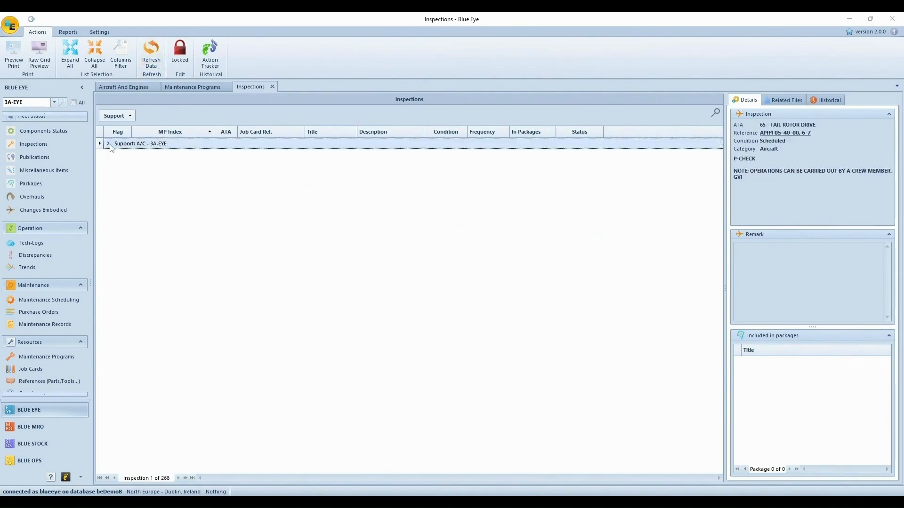
pyautogui.click(109, 145)
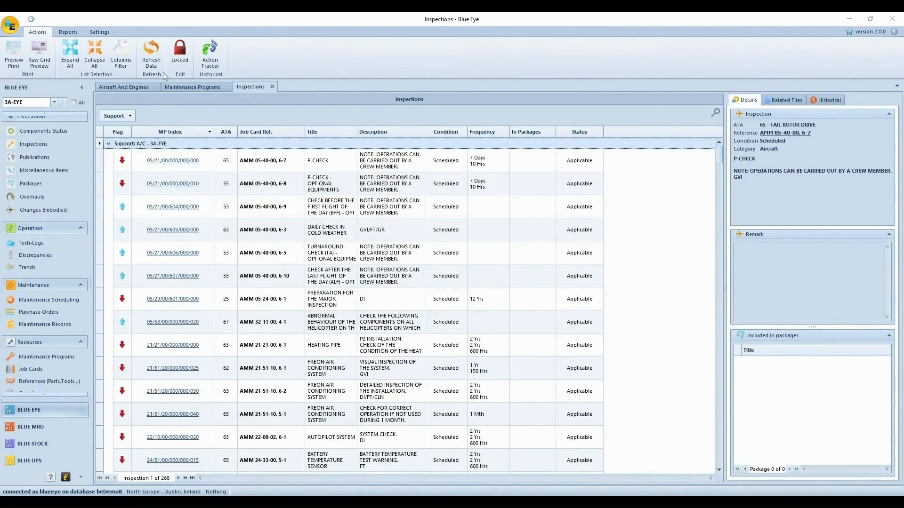
pyautogui.click(180, 57)
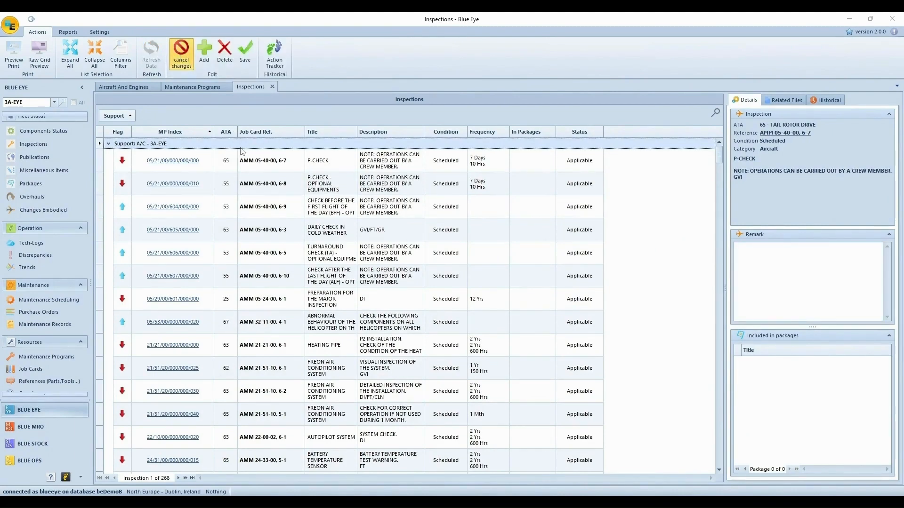
pyautogui.click(252, 166)
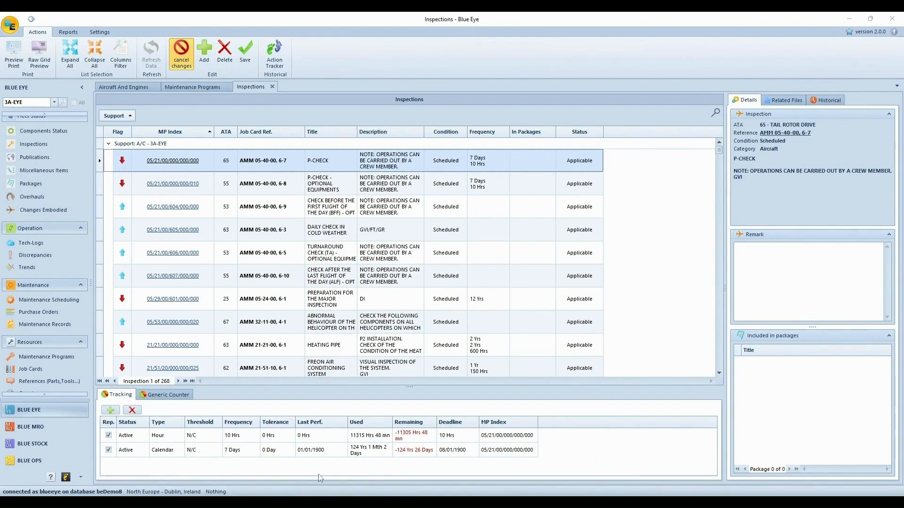
pyautogui.click(307, 436)
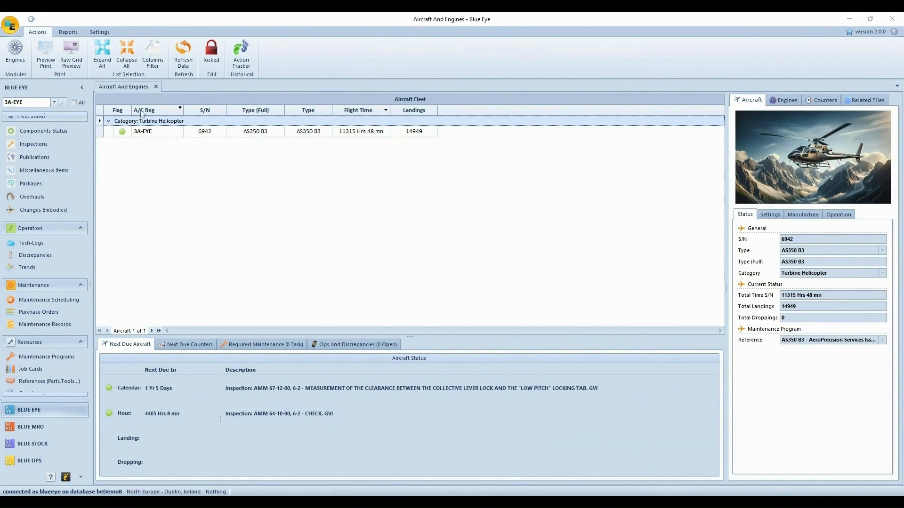
# - In the Airbus MSM/ALS Loader, convert 350_B3_MSM_EN_22-05-2023_024.xlsx from the Rev15 folder for aircraft type AS350 B3
pyautogui.click(105, 33)
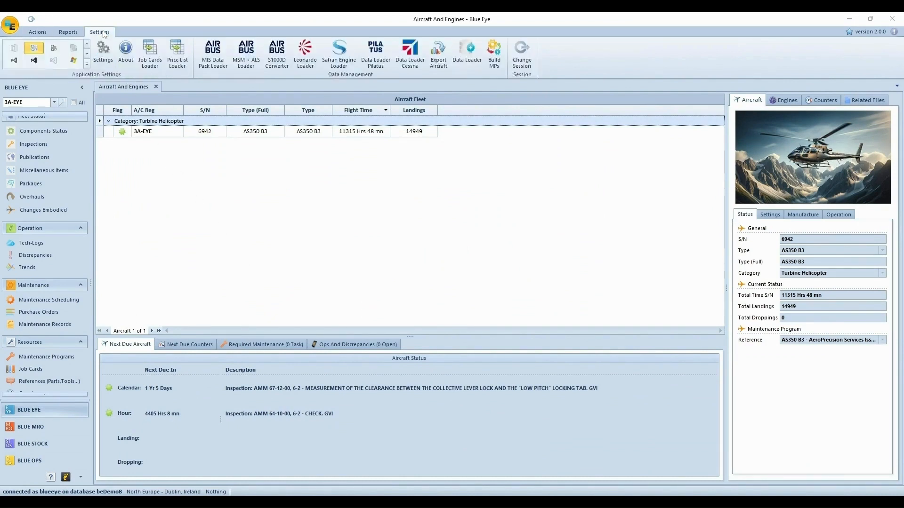
pyautogui.click(255, 50)
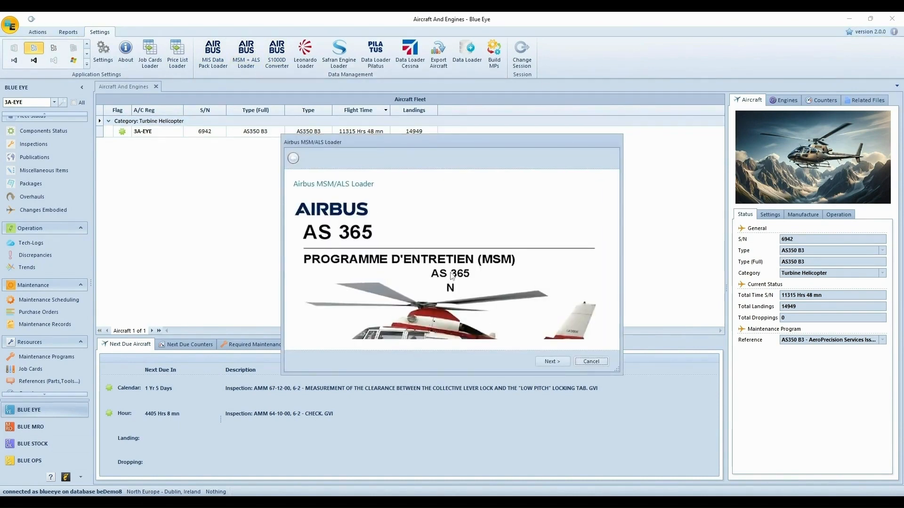
pyautogui.click(550, 362)
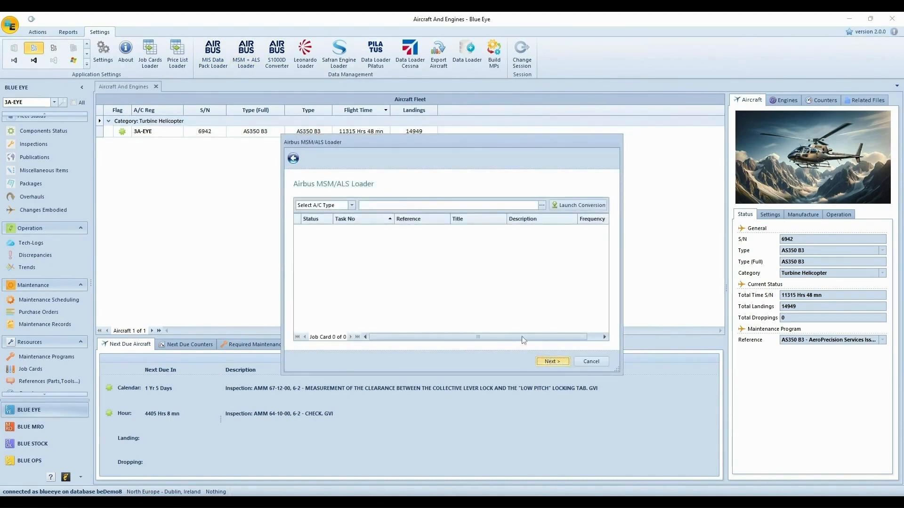
pyautogui.click(340, 207)
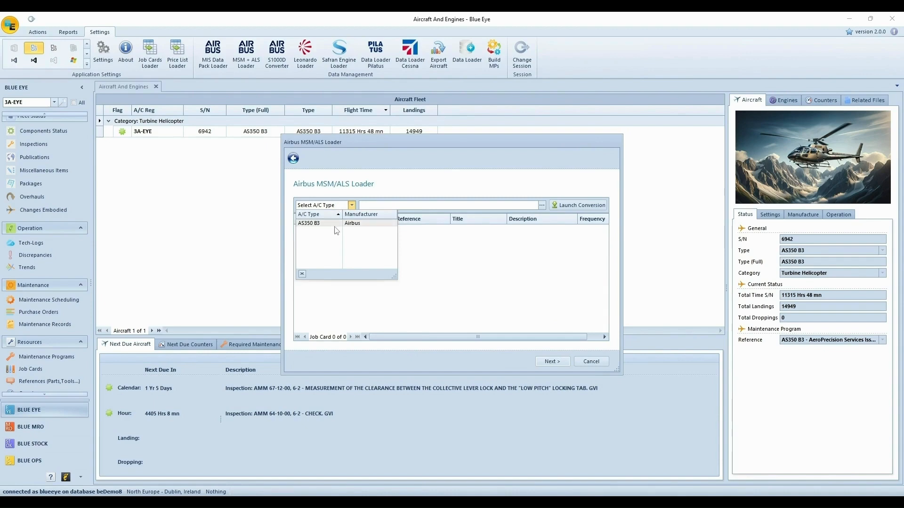
pyautogui.click(312, 223)
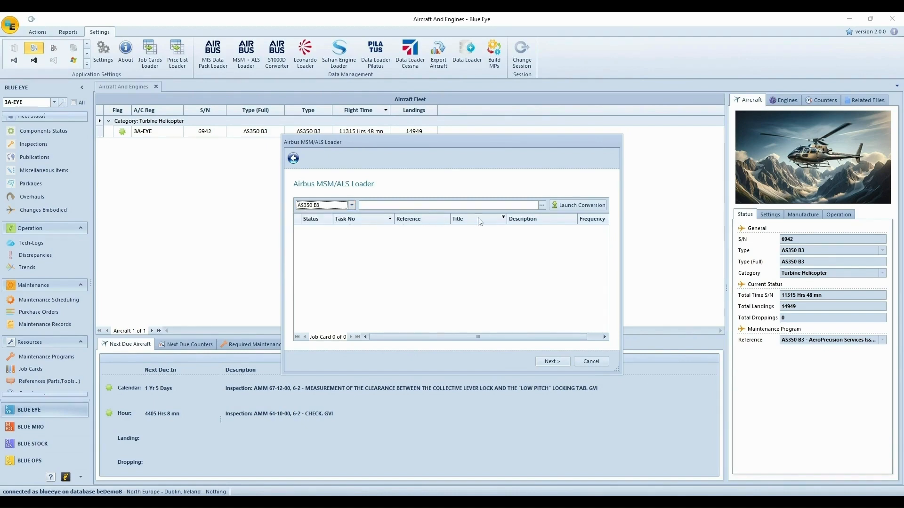
pyautogui.click(542, 206)
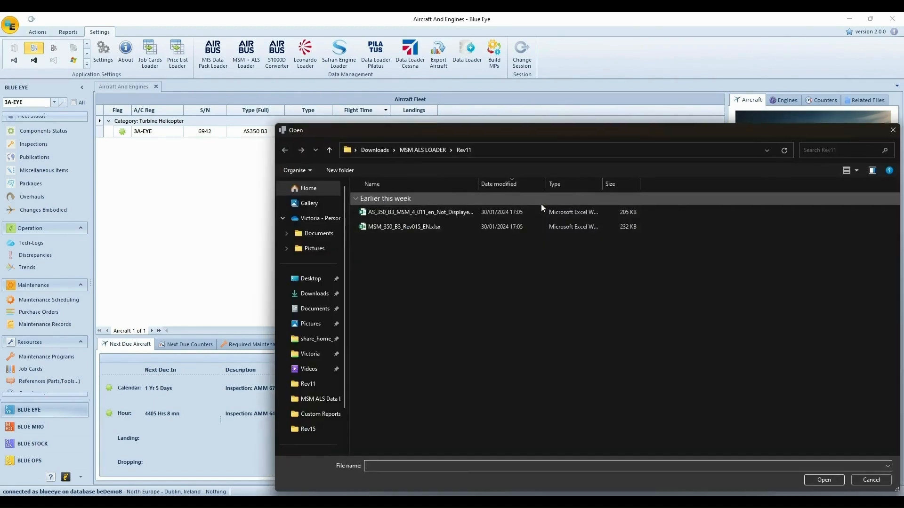
pyautogui.click(423, 149)
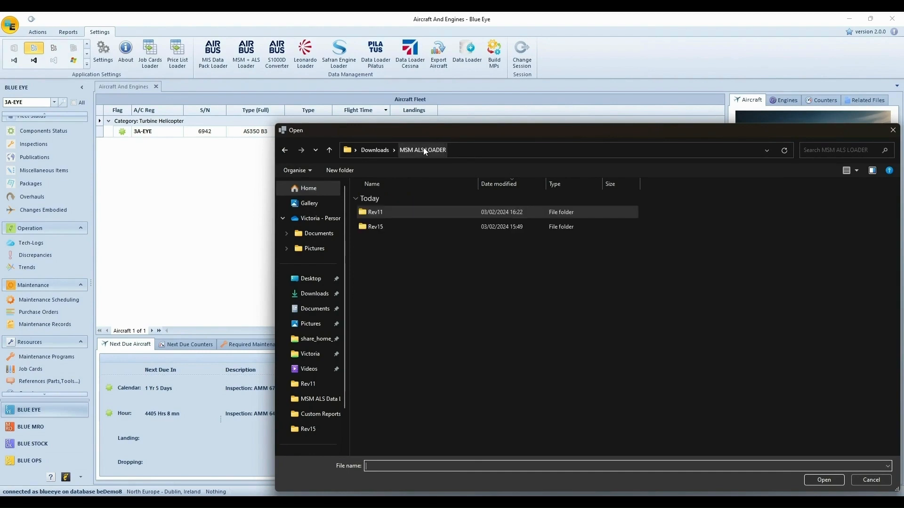
pyautogui.doubleClick(396, 227)
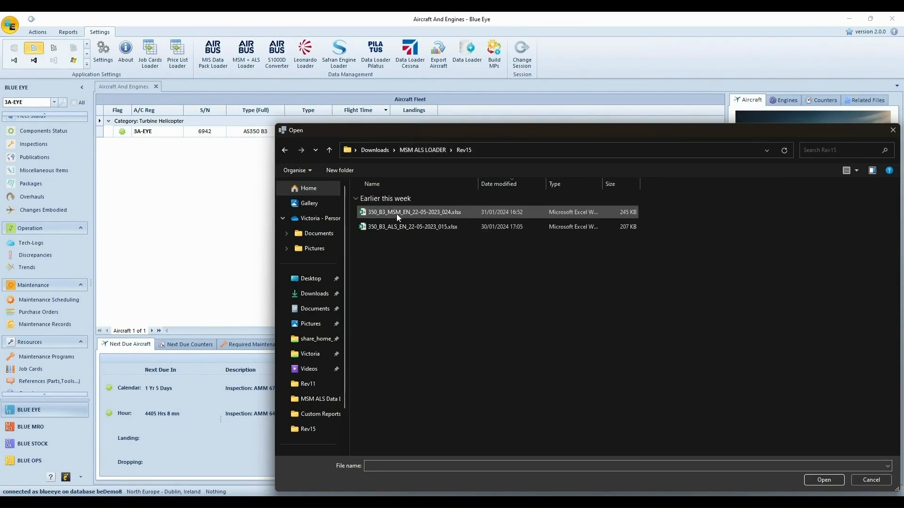
pyautogui.doubleClick(397, 213)
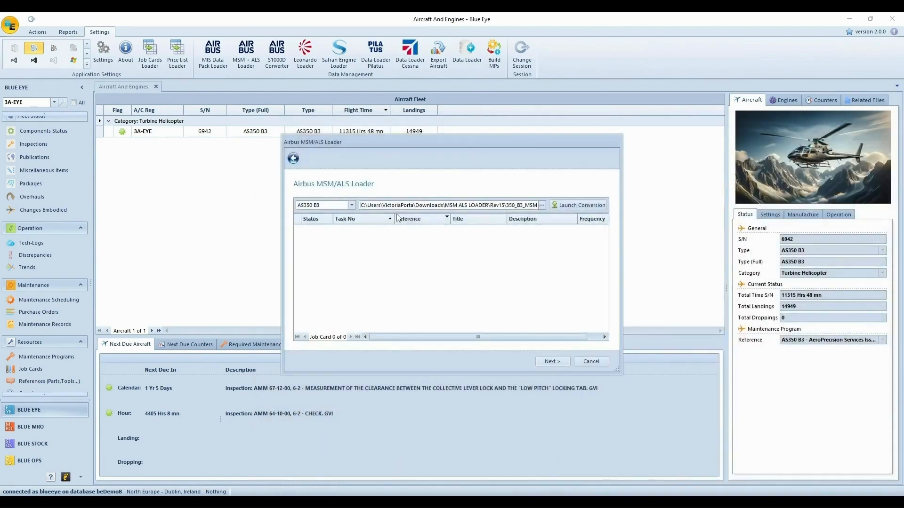
pyautogui.click(585, 209)
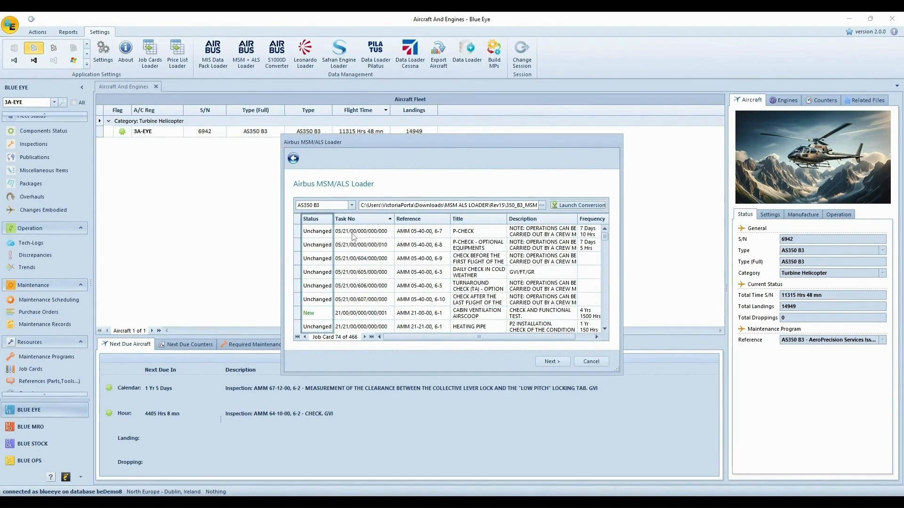
# - Filter the converted MSM job cards to the New and Revised statuses and review them
pyautogui.click(329, 220)
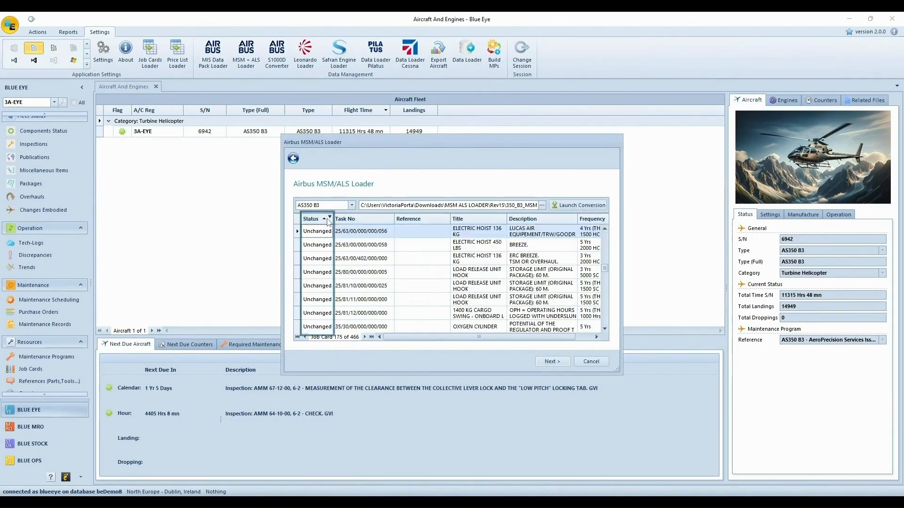
pyautogui.click(330, 218)
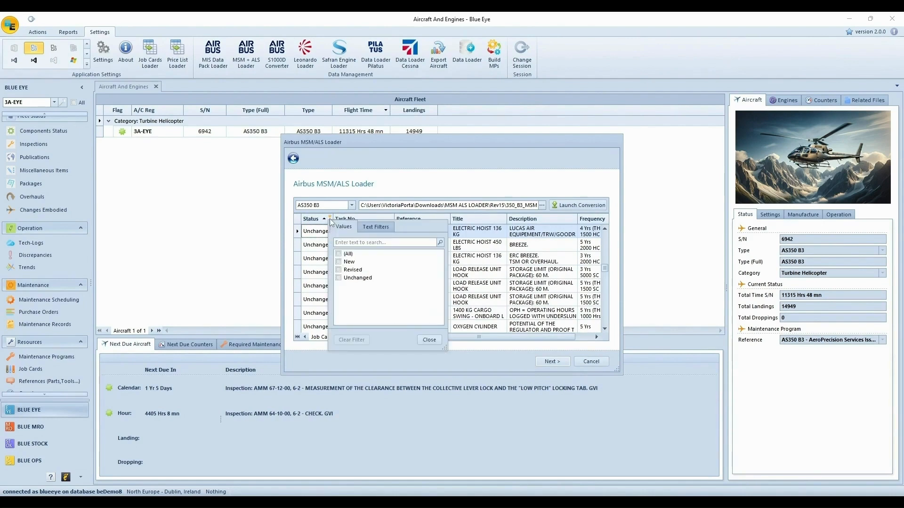
pyautogui.click(339, 269)
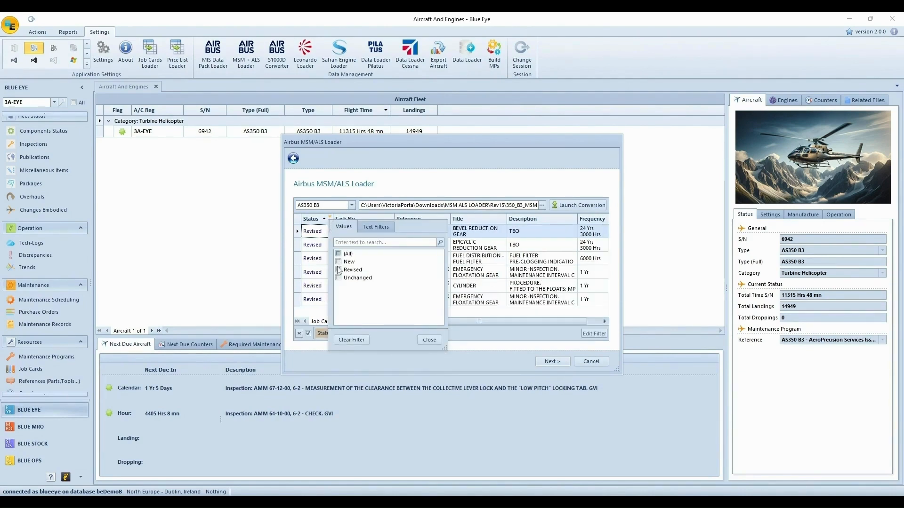
pyautogui.click(338, 262)
pyautogui.click(320, 263)
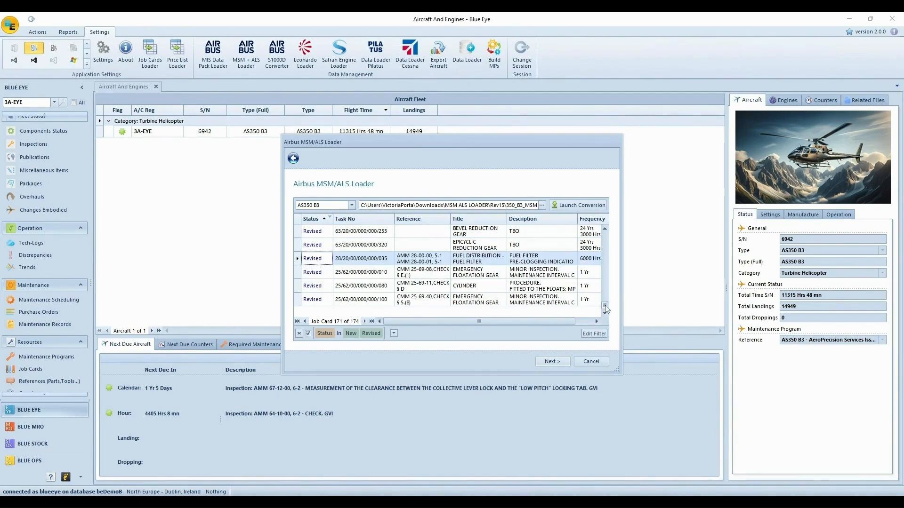
pyautogui.moveTo(604, 306); pyautogui.dragTo(617, 276)
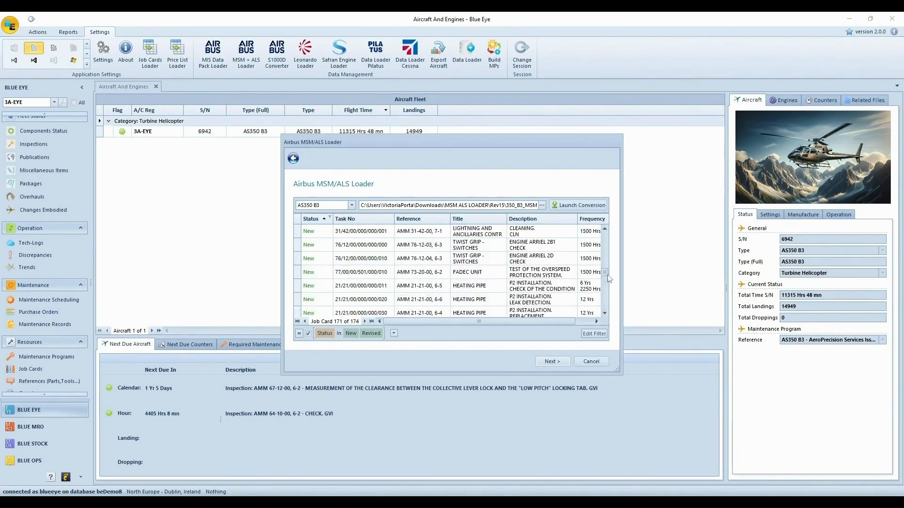
# - Clear the status filter and insert the converted MSM job cards for the AS350 B3
pyautogui.click(299, 334)
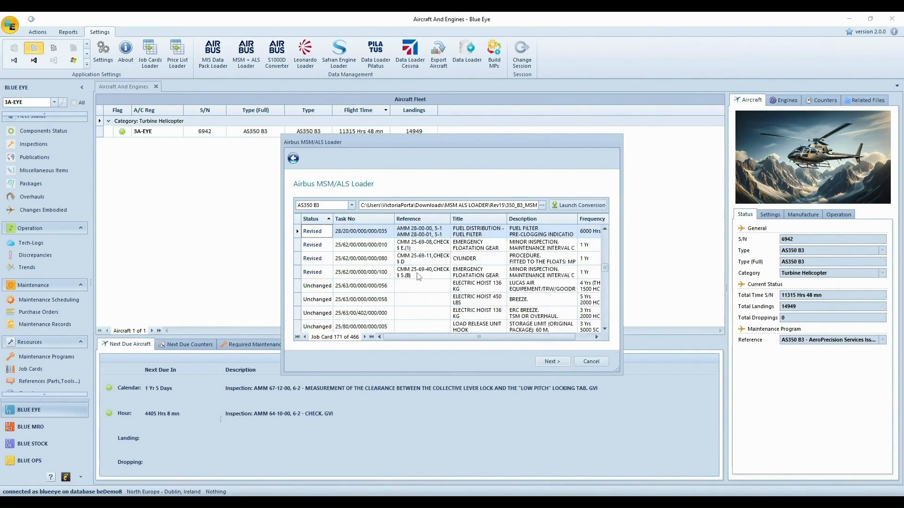
pyautogui.click(554, 365)
pyautogui.click(554, 365)
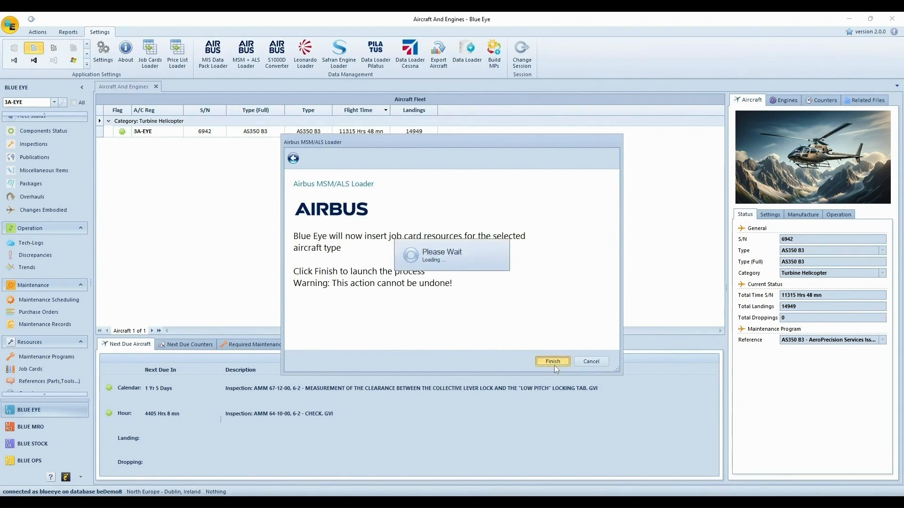
# - Restart the Airbus MSM/ALS Loader for AS350 B3 and convert 350_B3_ALS_EN_22-05-2023_015.xlsx from the Rev15 folder
pyautogui.click(246, 60)
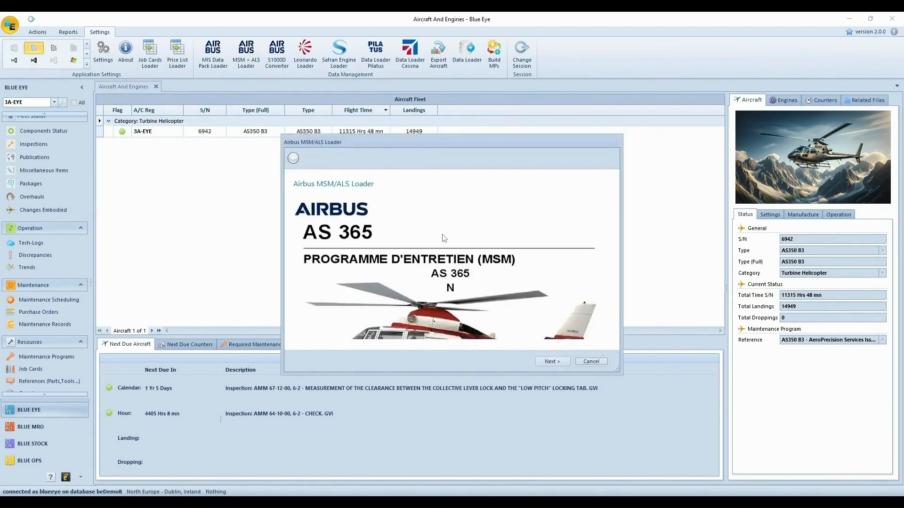
pyautogui.click(551, 362)
pyautogui.click(351, 205)
pyautogui.click(337, 224)
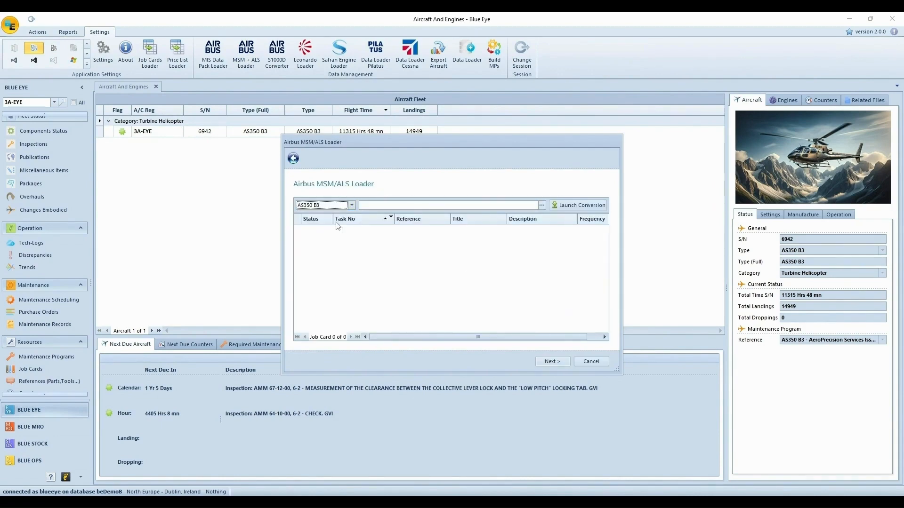
pyautogui.click(541, 205)
pyautogui.doubleClick(531, 226)
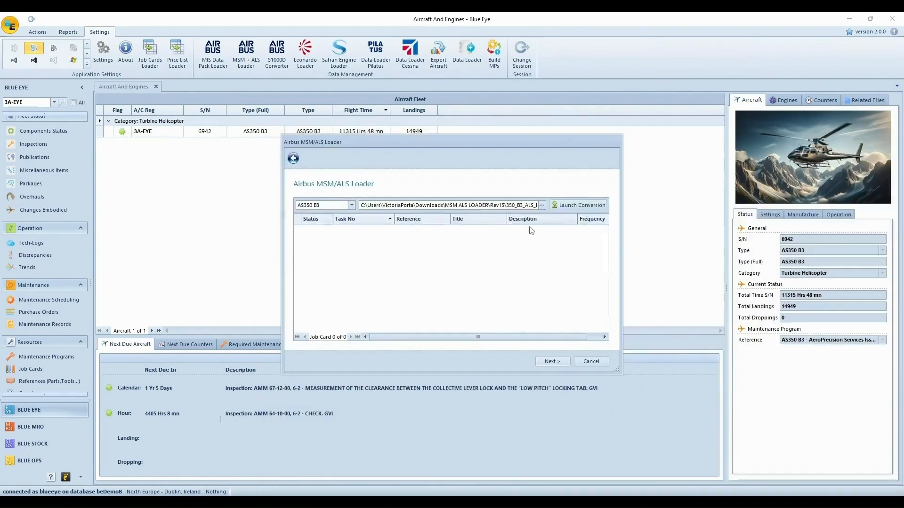
pyautogui.click(578, 205)
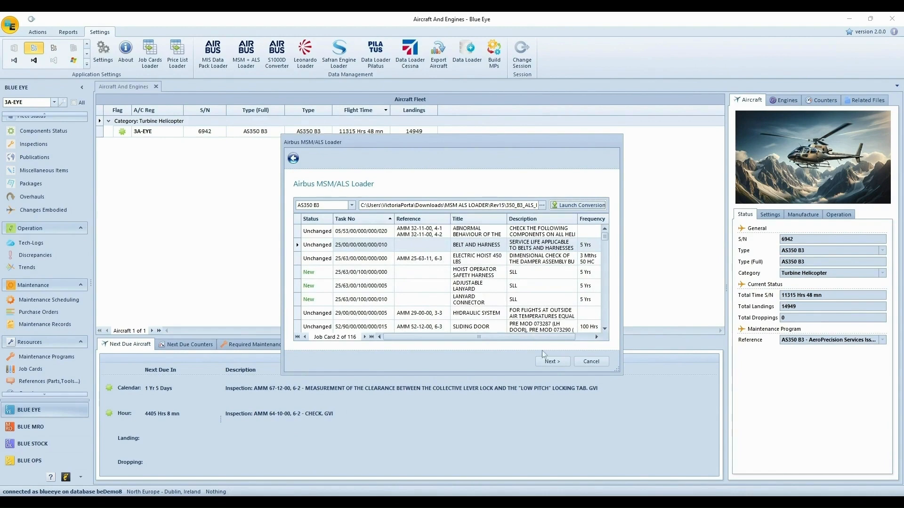
# - Insert the converted ALS job cards for the AS350 B3 and finish the loader
pyautogui.click(546, 361)
pyautogui.click(546, 361)
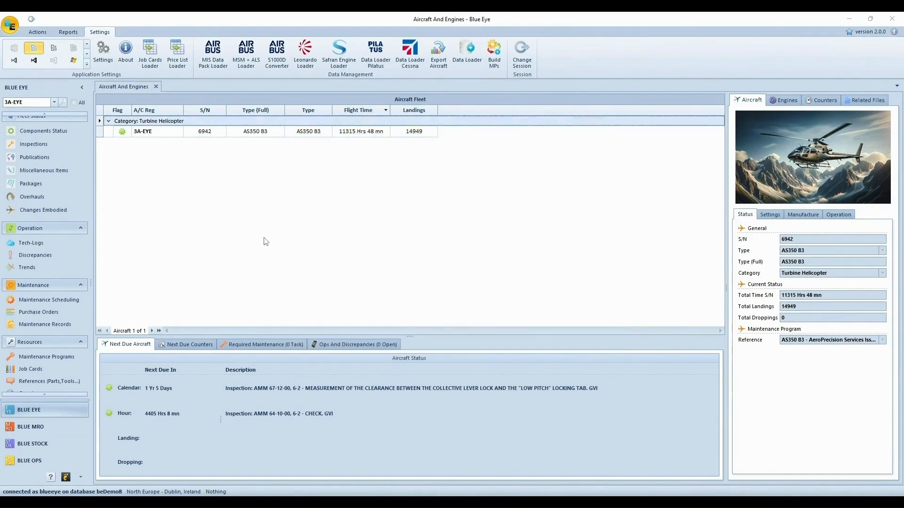
# - Review the AS350 B3 job cards, comparing the superseded revision 015 cards with their revision 024 replacements
pyautogui.click(30, 369)
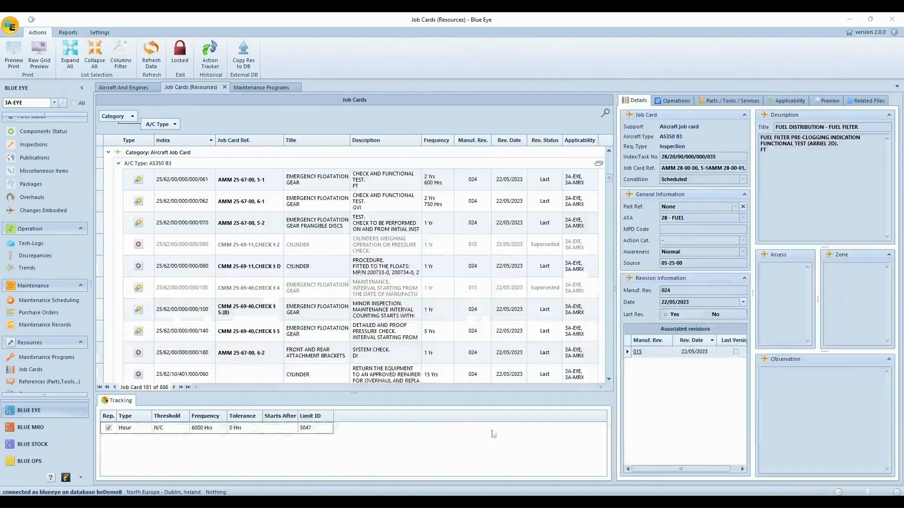
pyautogui.click(337, 241)
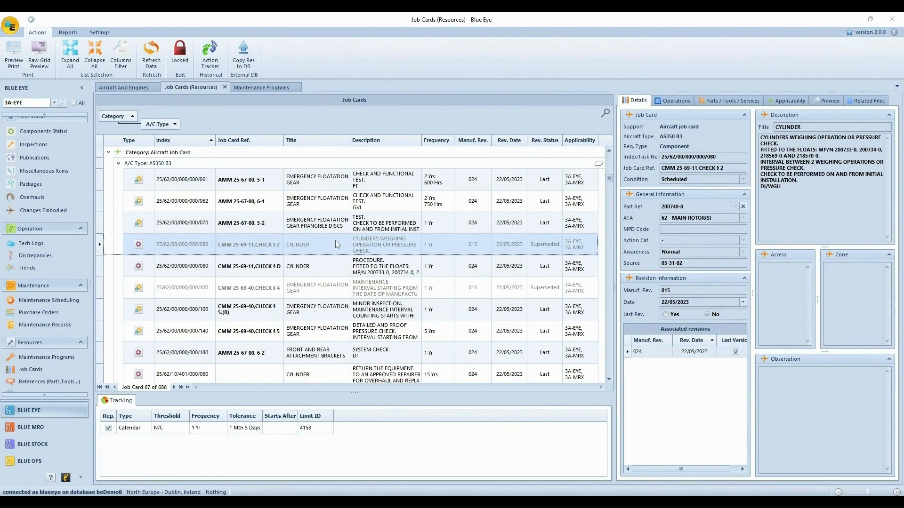
pyautogui.click(335, 266)
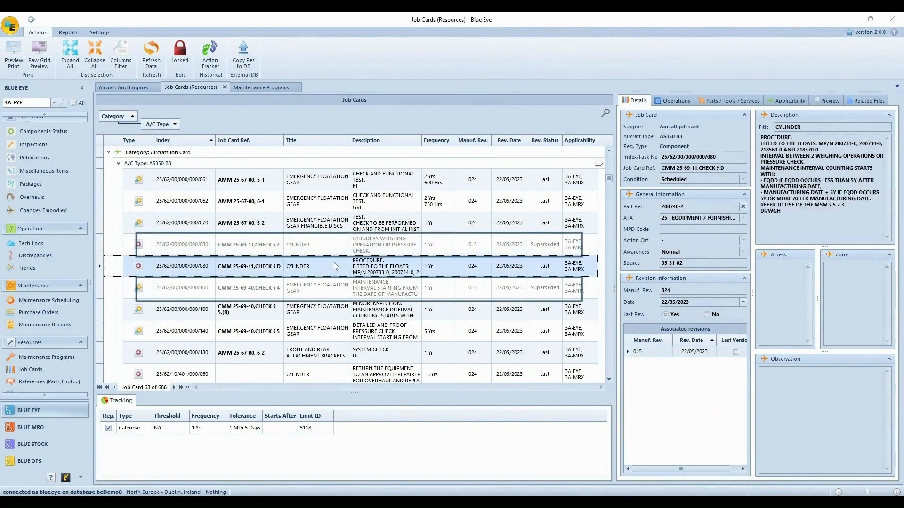
pyautogui.click(334, 287)
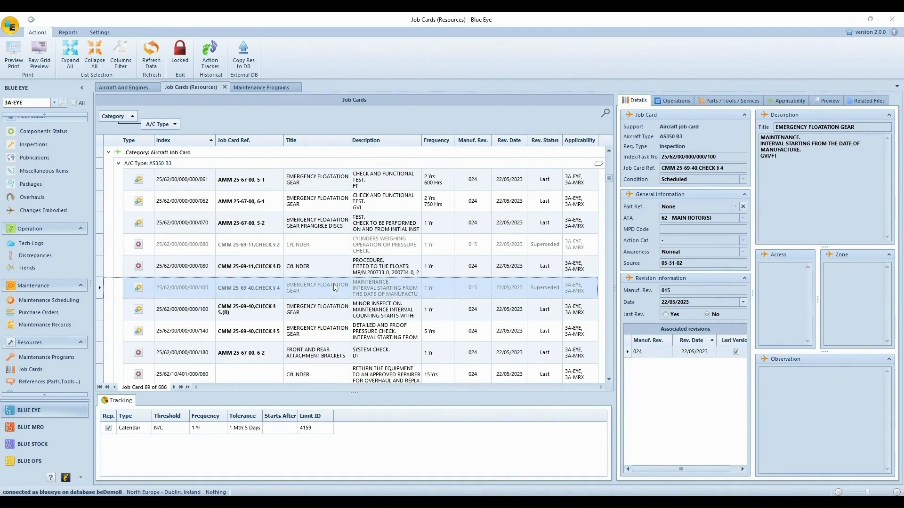
pyautogui.click(336, 309)
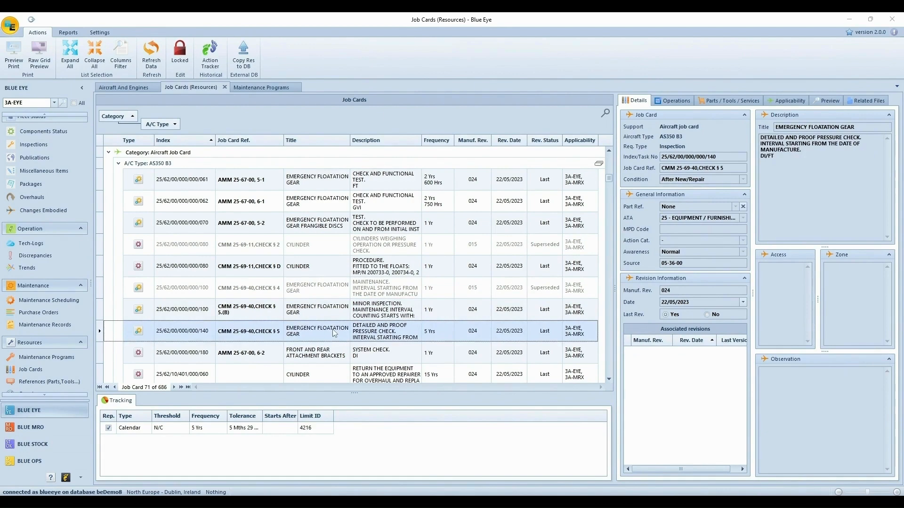
pyautogui.press('Down')
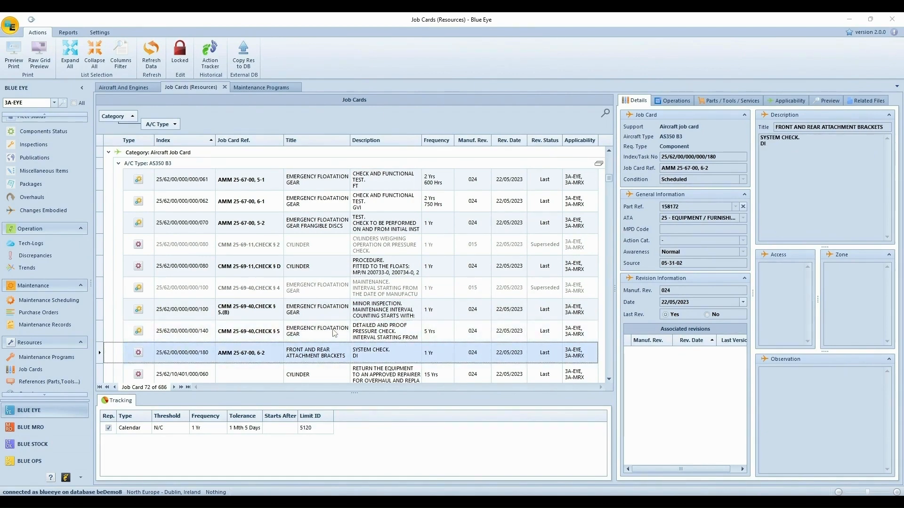
pyautogui.press('Down')
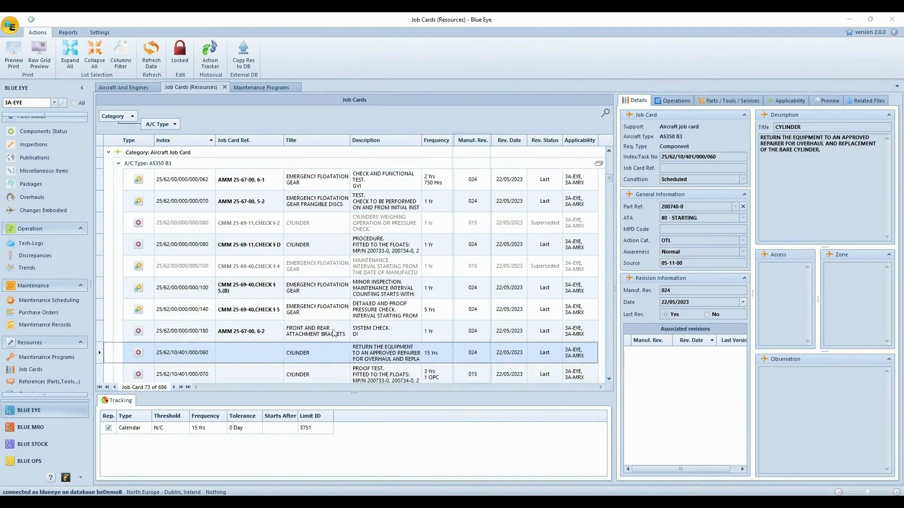
pyautogui.press('Down')
pyautogui.press('Down')
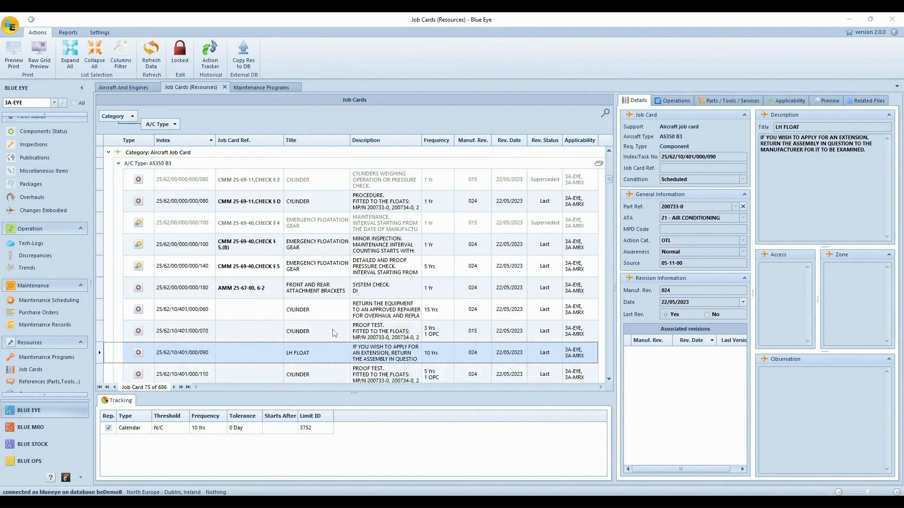
pyautogui.press('Down')
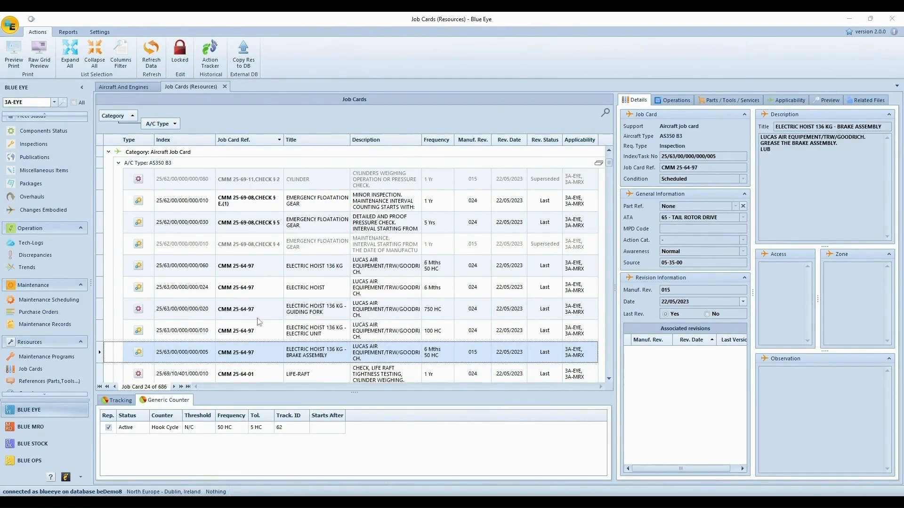
# - Unlock the AS350 B3 maintenance program for editing and create a new revision with Issue 1, Revision 1
pyautogui.click(71, 358)
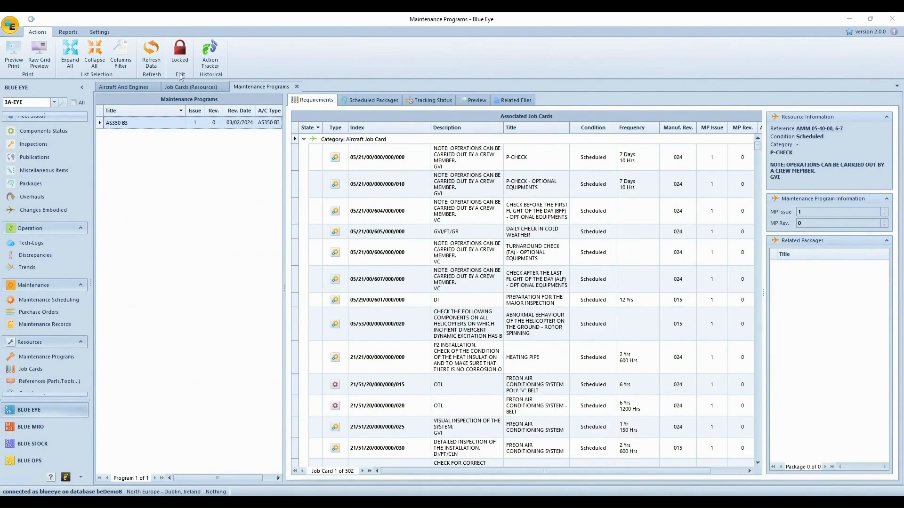
pyautogui.click(179, 56)
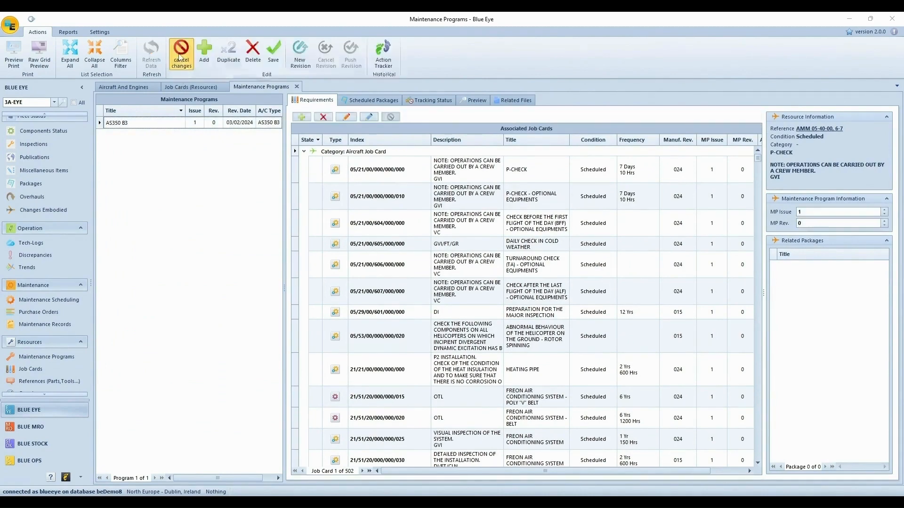
pyautogui.click(298, 120)
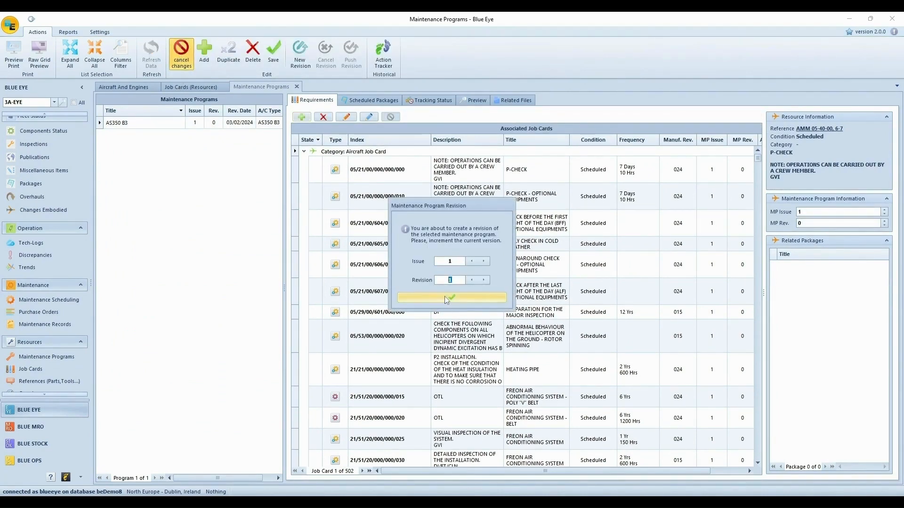
pyautogui.click(445, 296)
# - Add all available job cards to the pending revision and update its associated job cards to their latest revisions
pyautogui.click(350, 171)
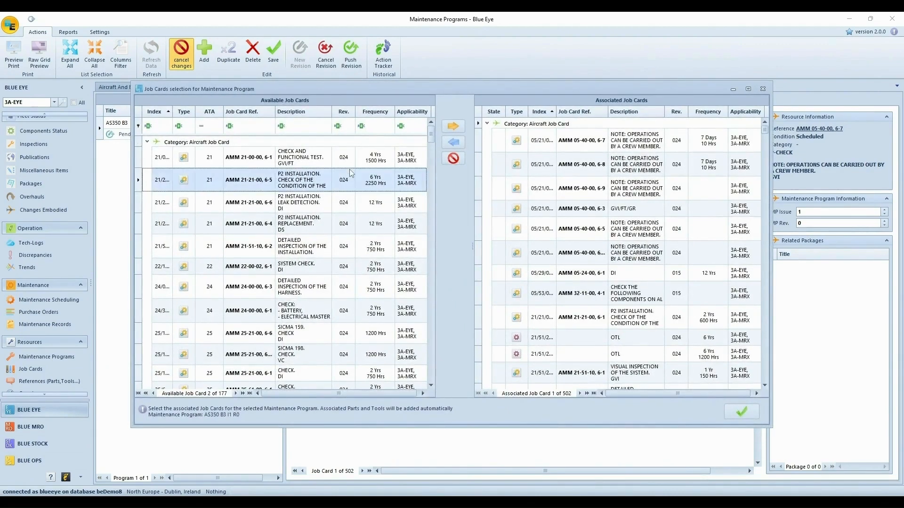
pyautogui.hotkey('ctrl', 'a')
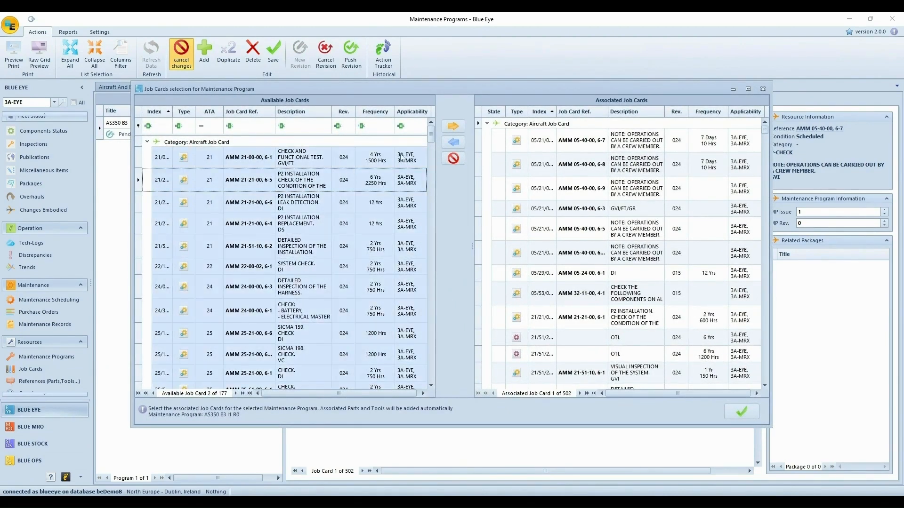
pyautogui.click(462, 124)
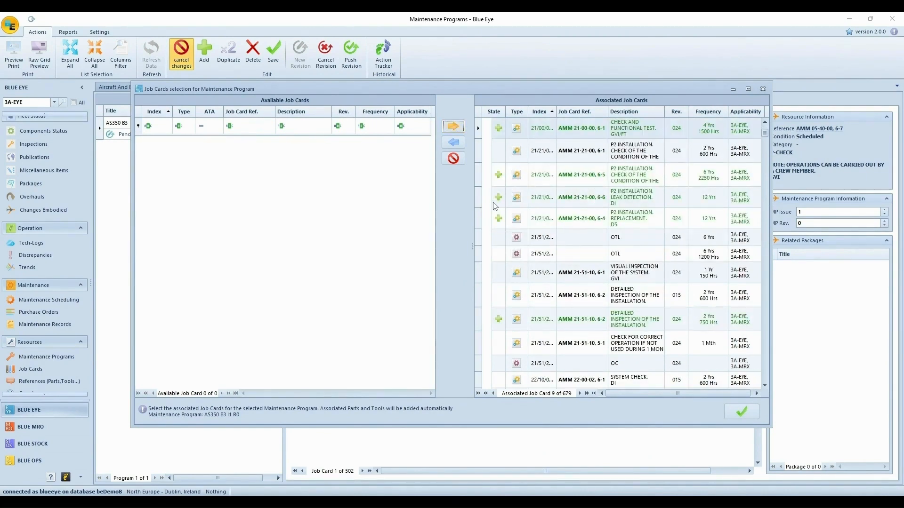
pyautogui.click(730, 416)
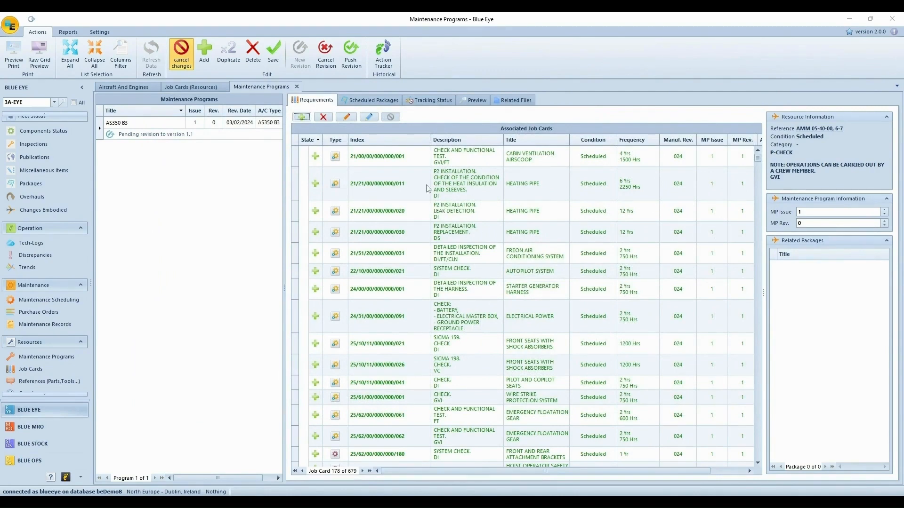
pyautogui.click(368, 116)
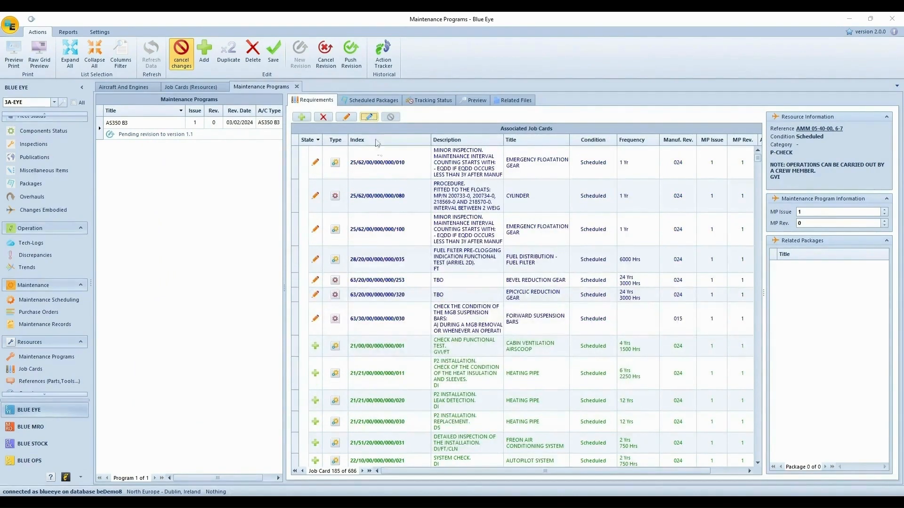
# - Preview the maintenance program by requirement types with the Both option and examine the modified and added job card markings
pyautogui.click(481, 102)
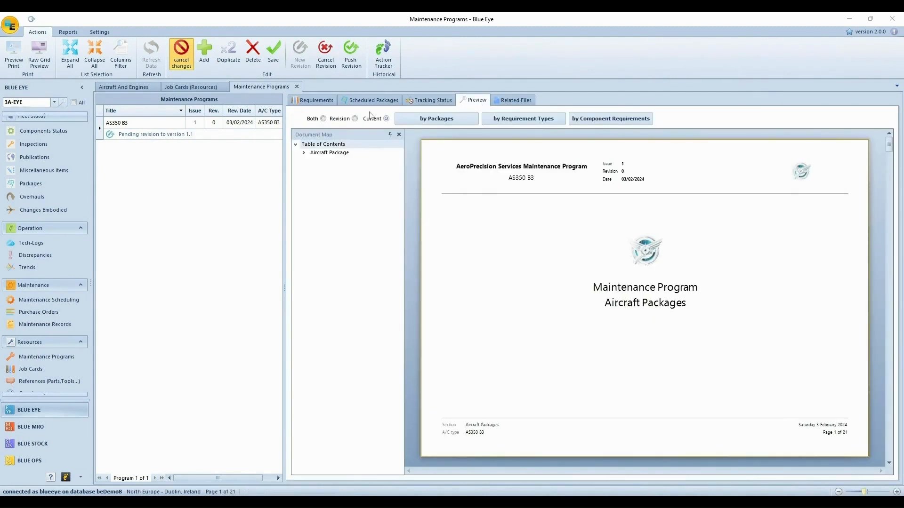
pyautogui.click(315, 121)
pyautogui.click(523, 121)
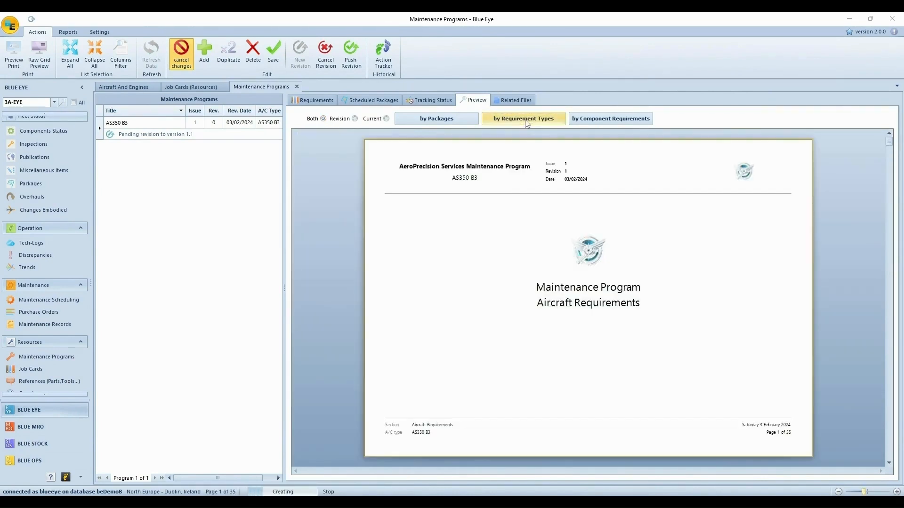
pyautogui.scroll(-5, 503, 221)
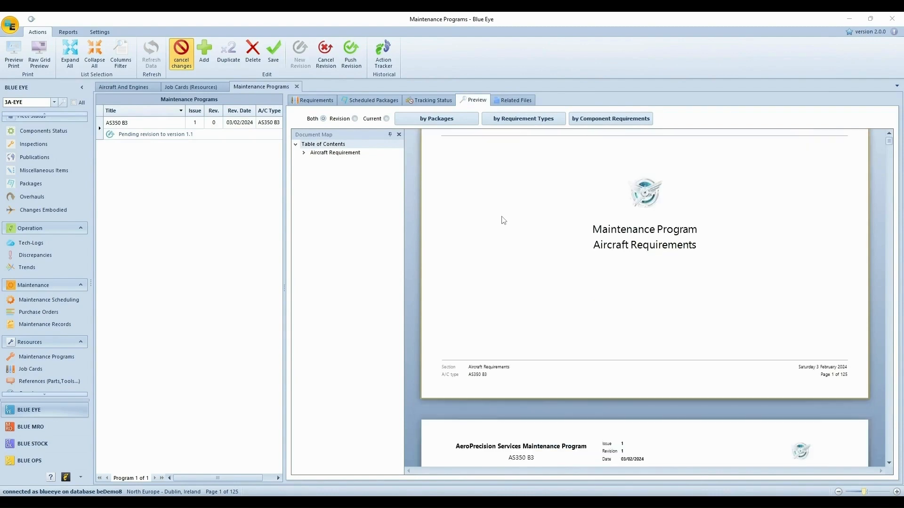
pyautogui.scroll(-10, 503, 221)
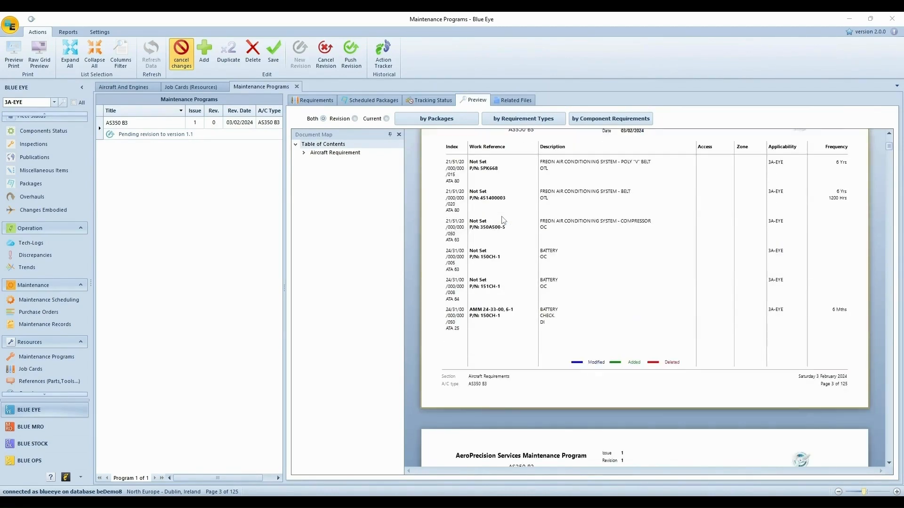
pyautogui.scroll(-10, 504, 220)
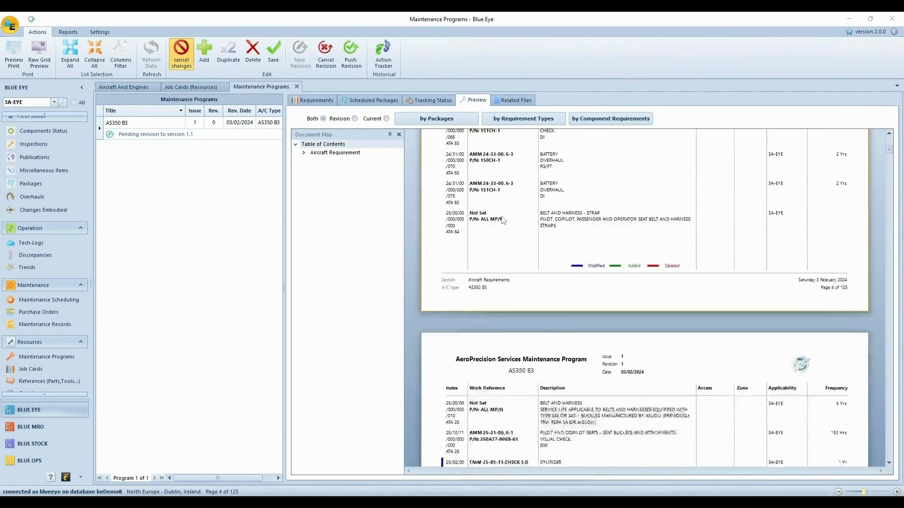
pyautogui.scroll(-8, 504, 220)
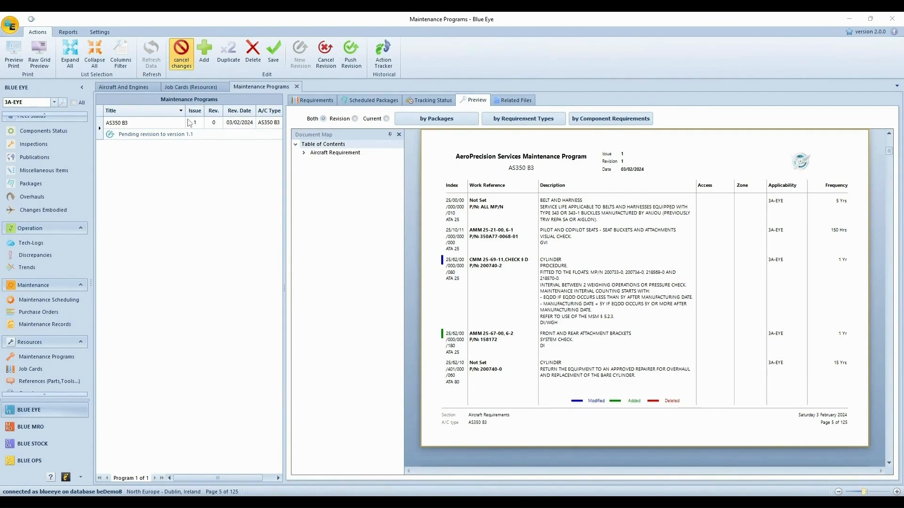
# - View the file formats available for exporting the maintenance program report
pyautogui.click(68, 32)
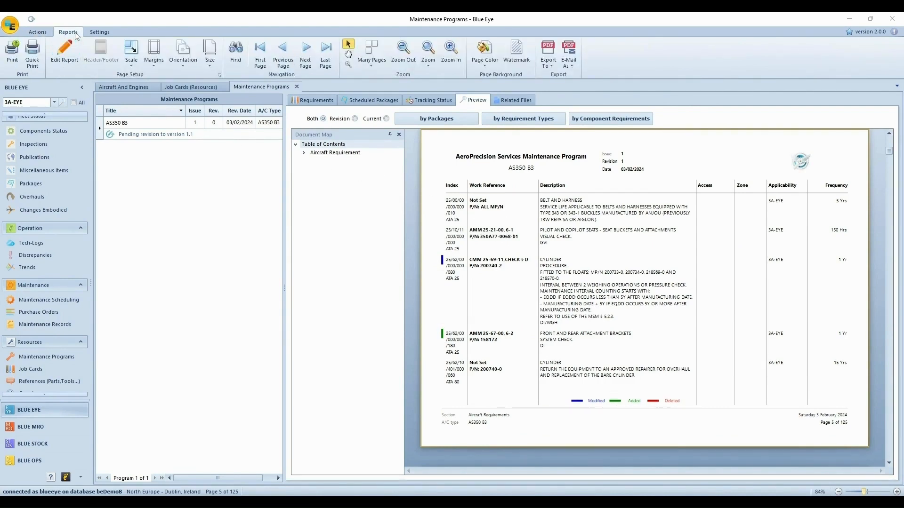
pyautogui.click(549, 62)
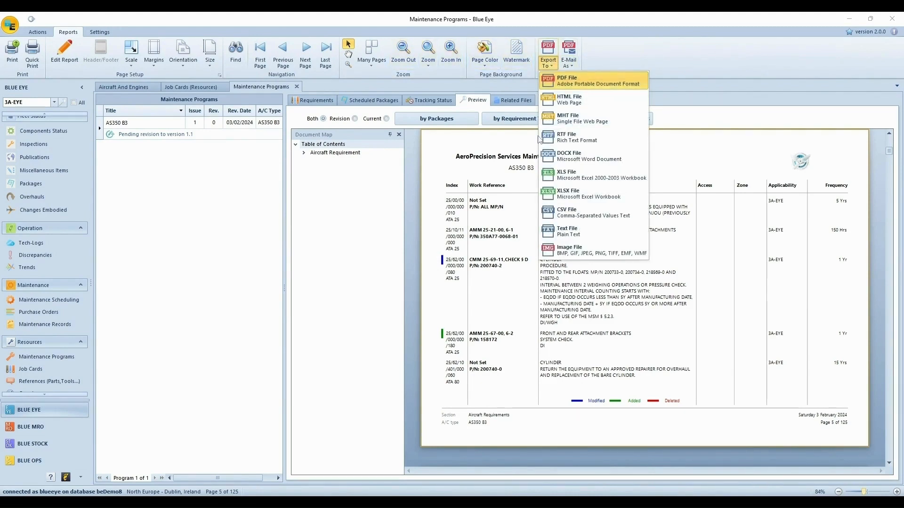
pyautogui.click(521, 232)
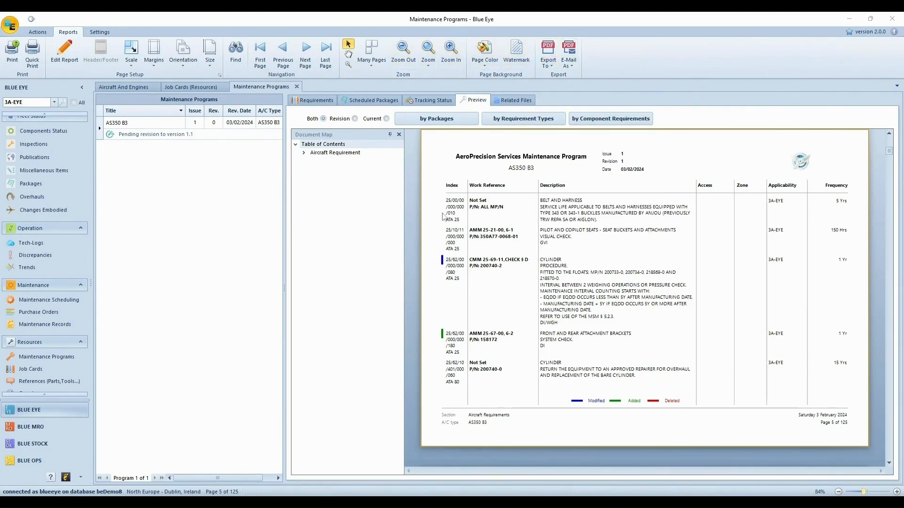
# - Return to the program's requirements and save the pending revision 1.1
pyautogui.click(33, 33)
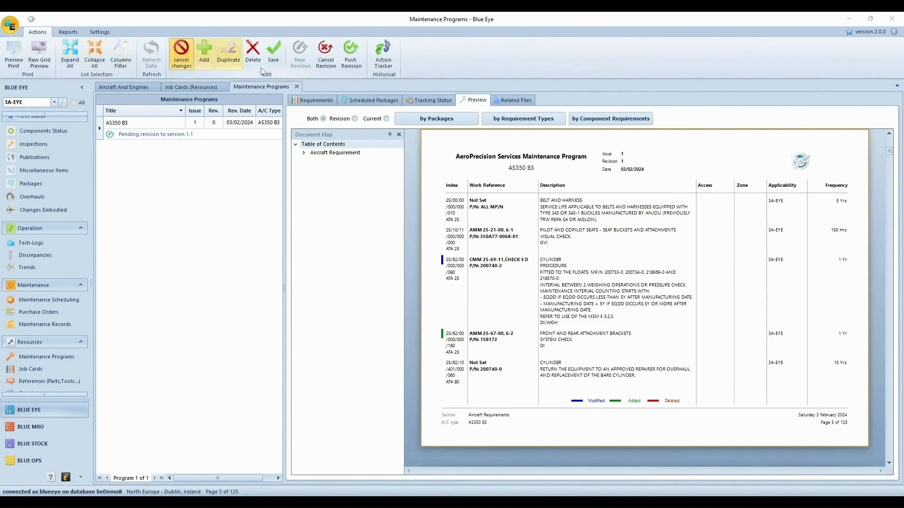
pyautogui.click(313, 100)
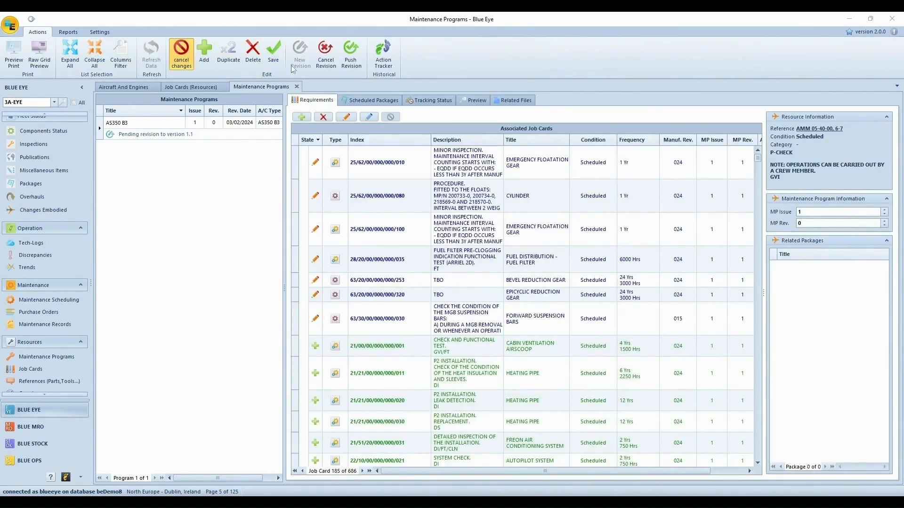
pyautogui.click(278, 48)
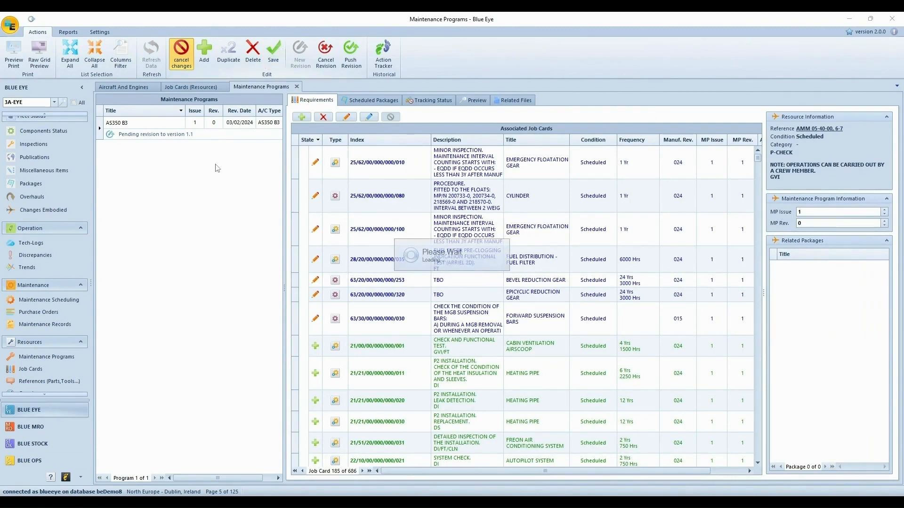
# - Unlock the maintenance program again, push revision 1.1 to the current program with approval confirmed, and save the changes
pyautogui.click(181, 53)
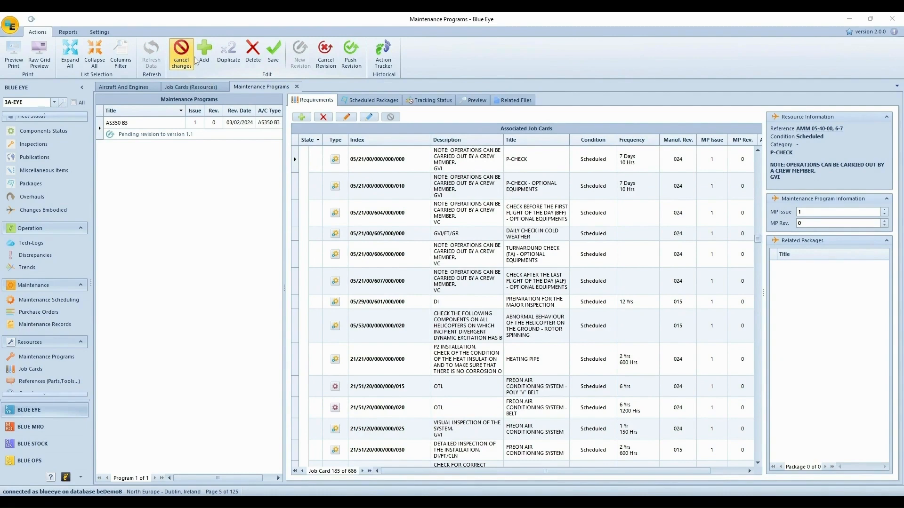
pyautogui.click(351, 52)
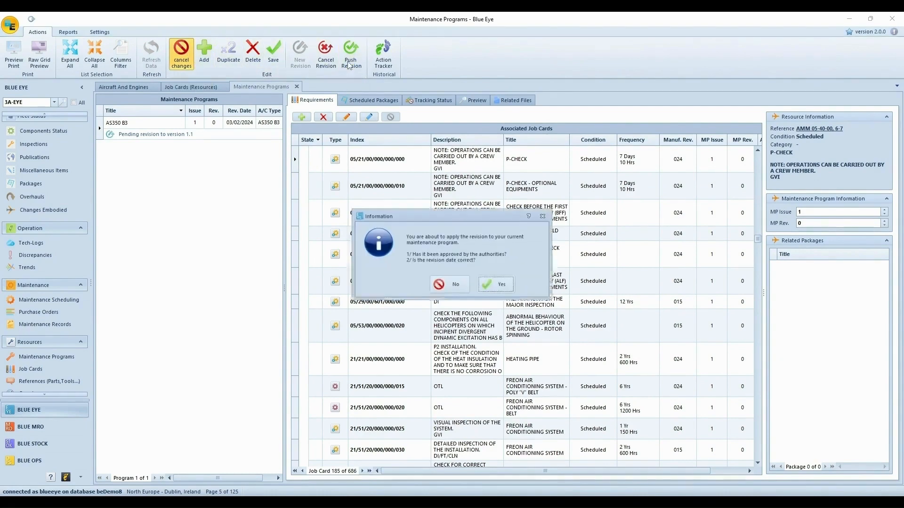
pyautogui.click(499, 284)
pyautogui.click(499, 319)
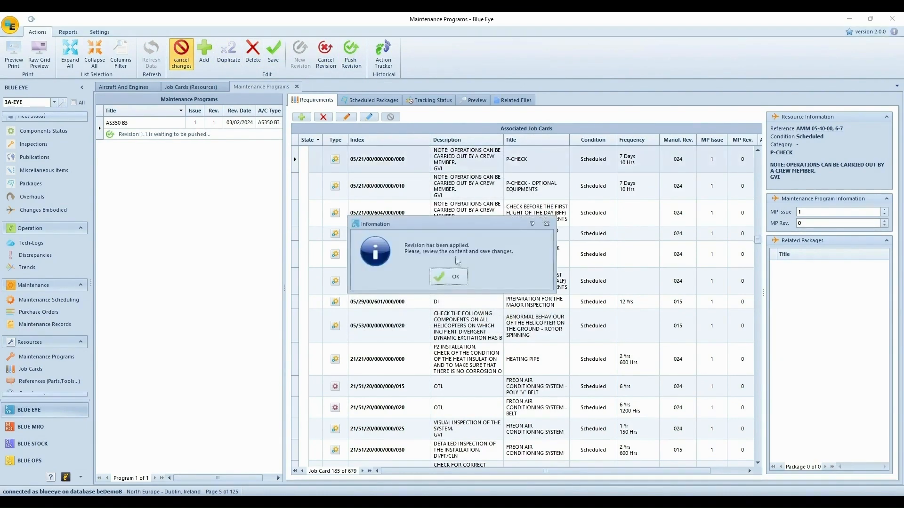
pyautogui.click(449, 281)
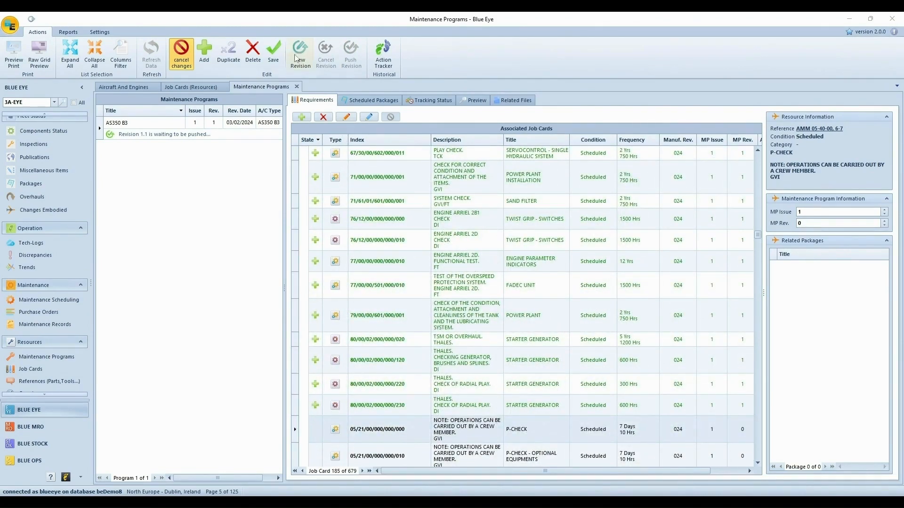
pyautogui.click(273, 52)
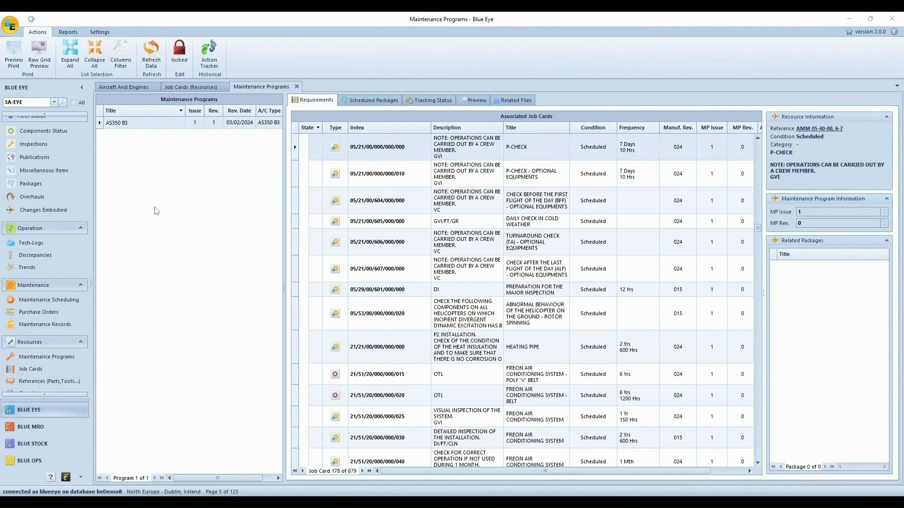
# - Open the inspections of aircraft 3A-EYE to check the updated requirements
pyautogui.click(42, 143)
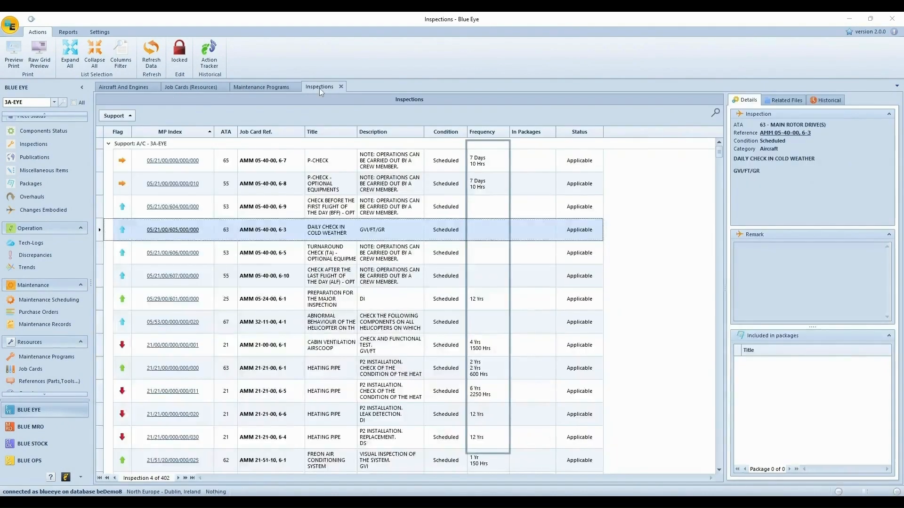